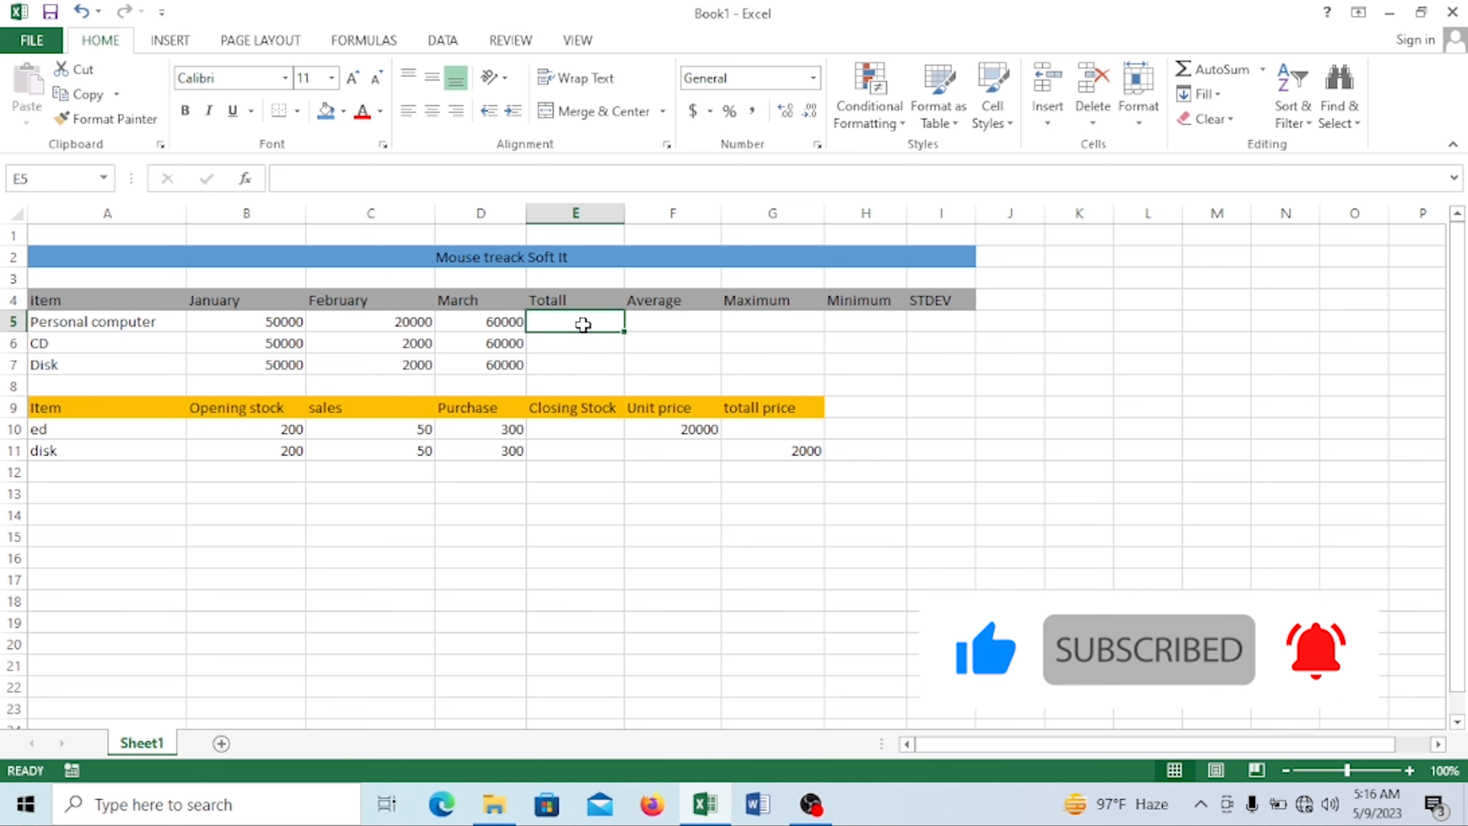
Total the Personal computer row's January to March values in E5 with =sum(B5:D5)
type("=")
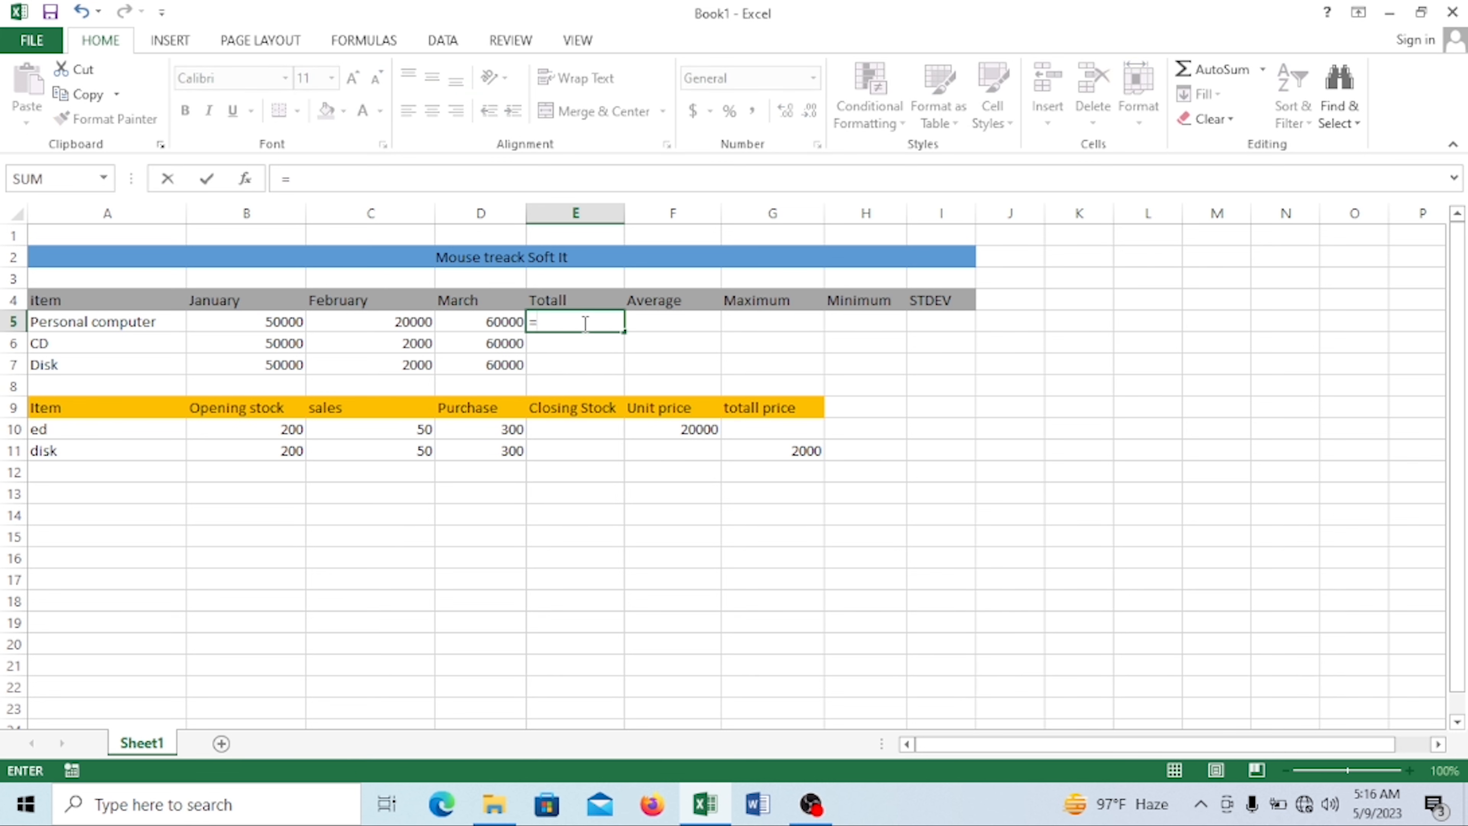
type("sum(")
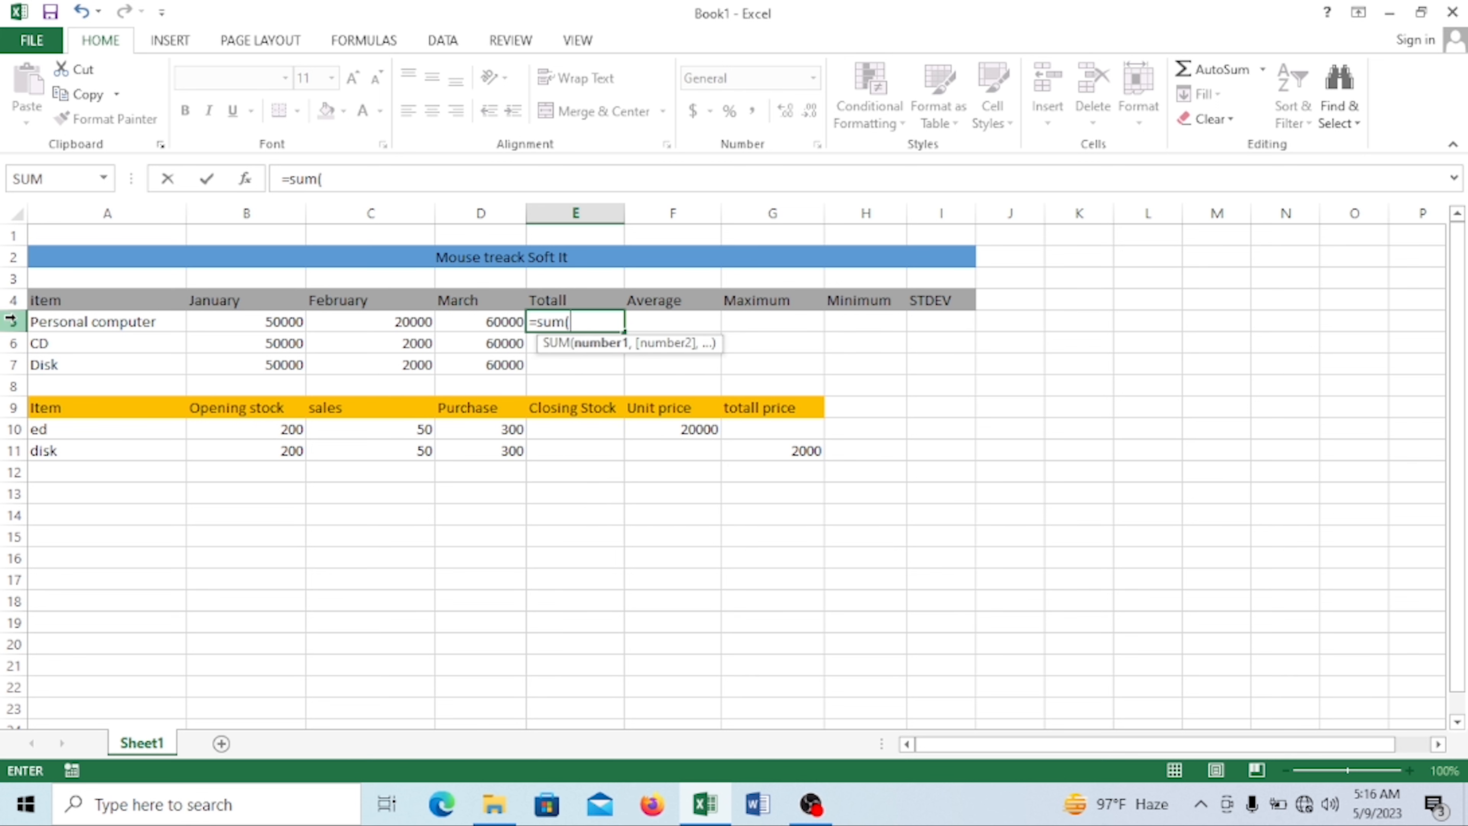
left_click(238, 327)
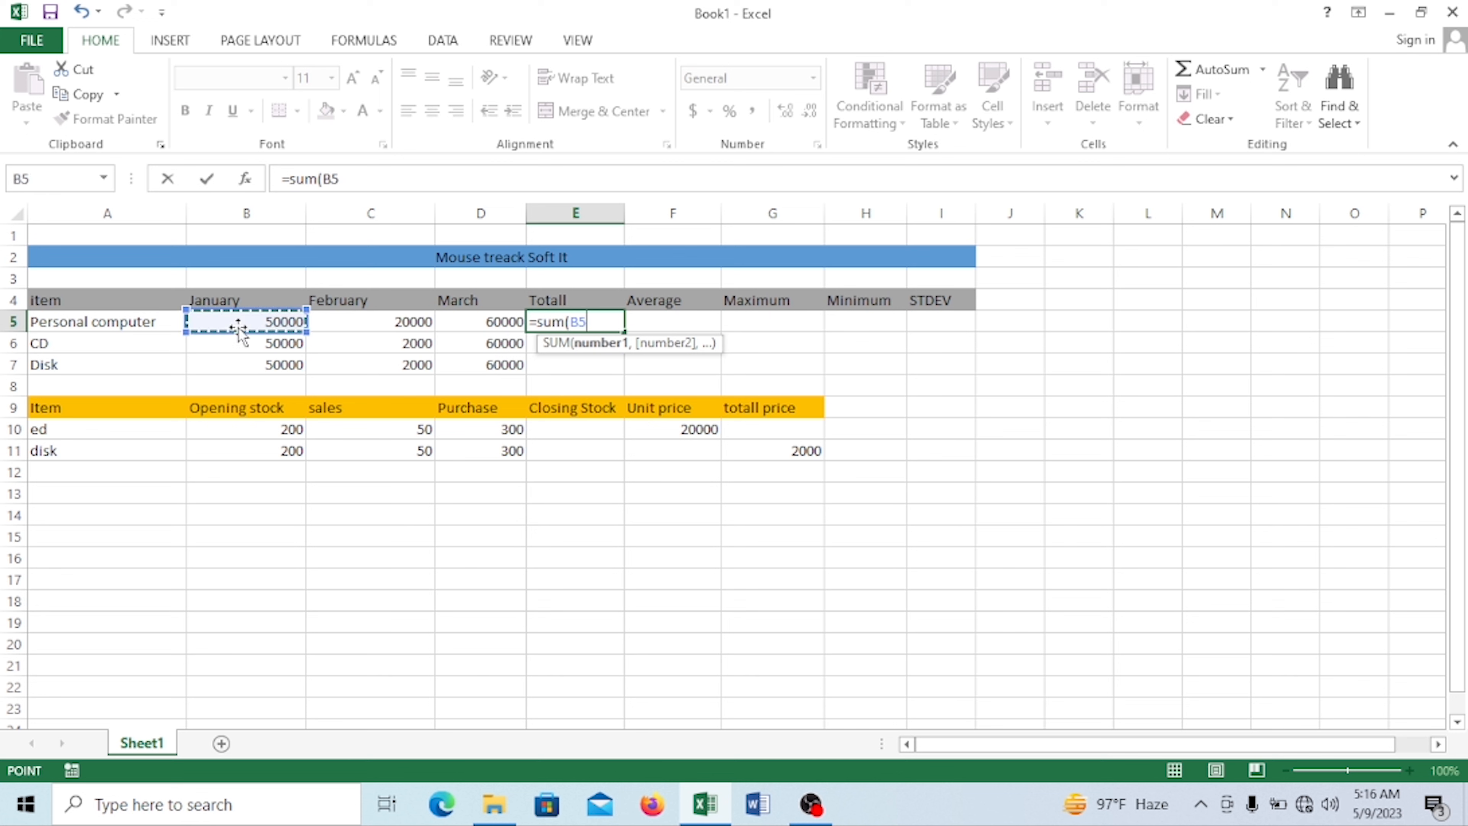
key("F8")
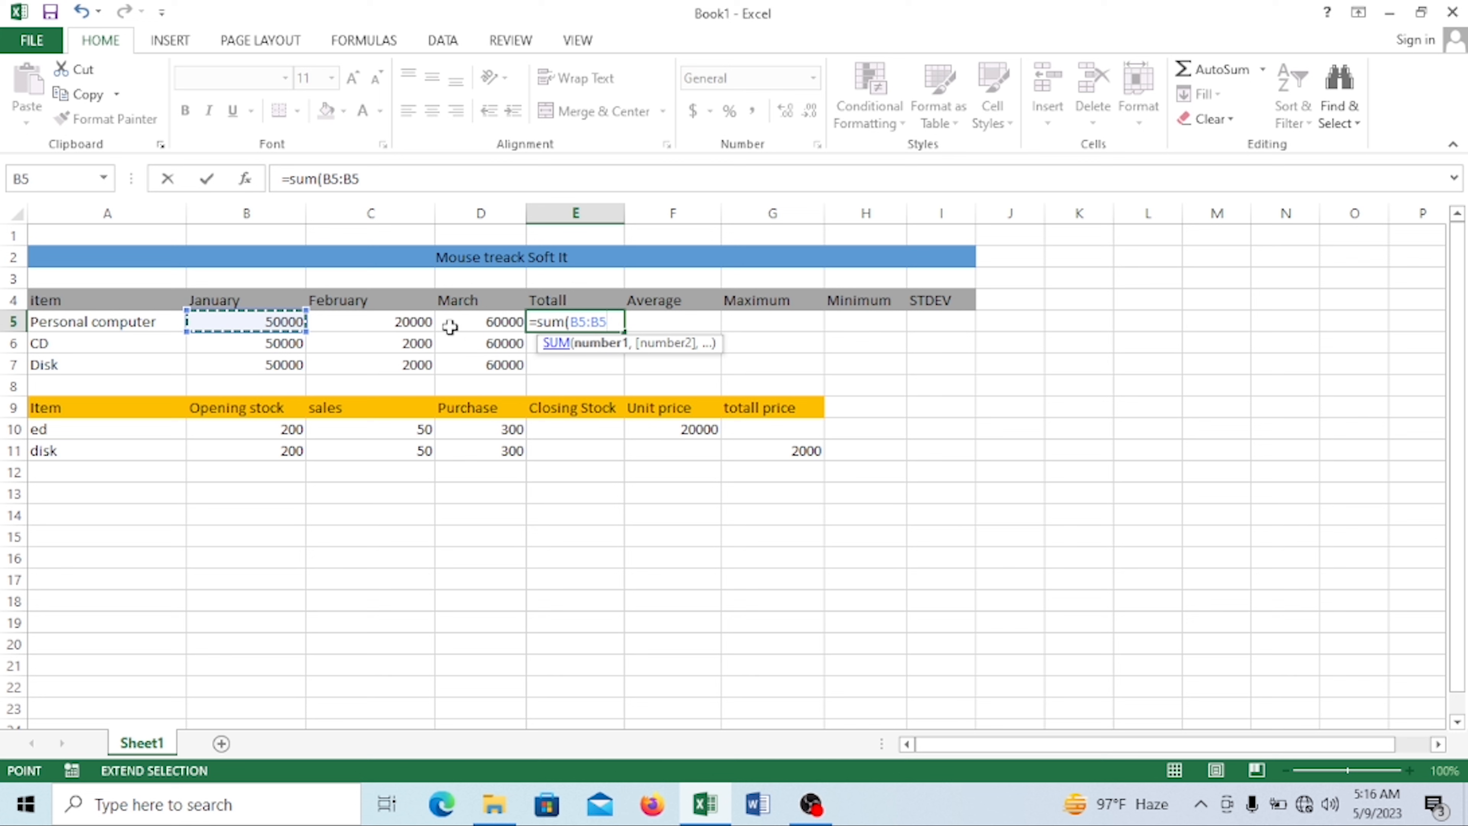
left_click(475, 322)
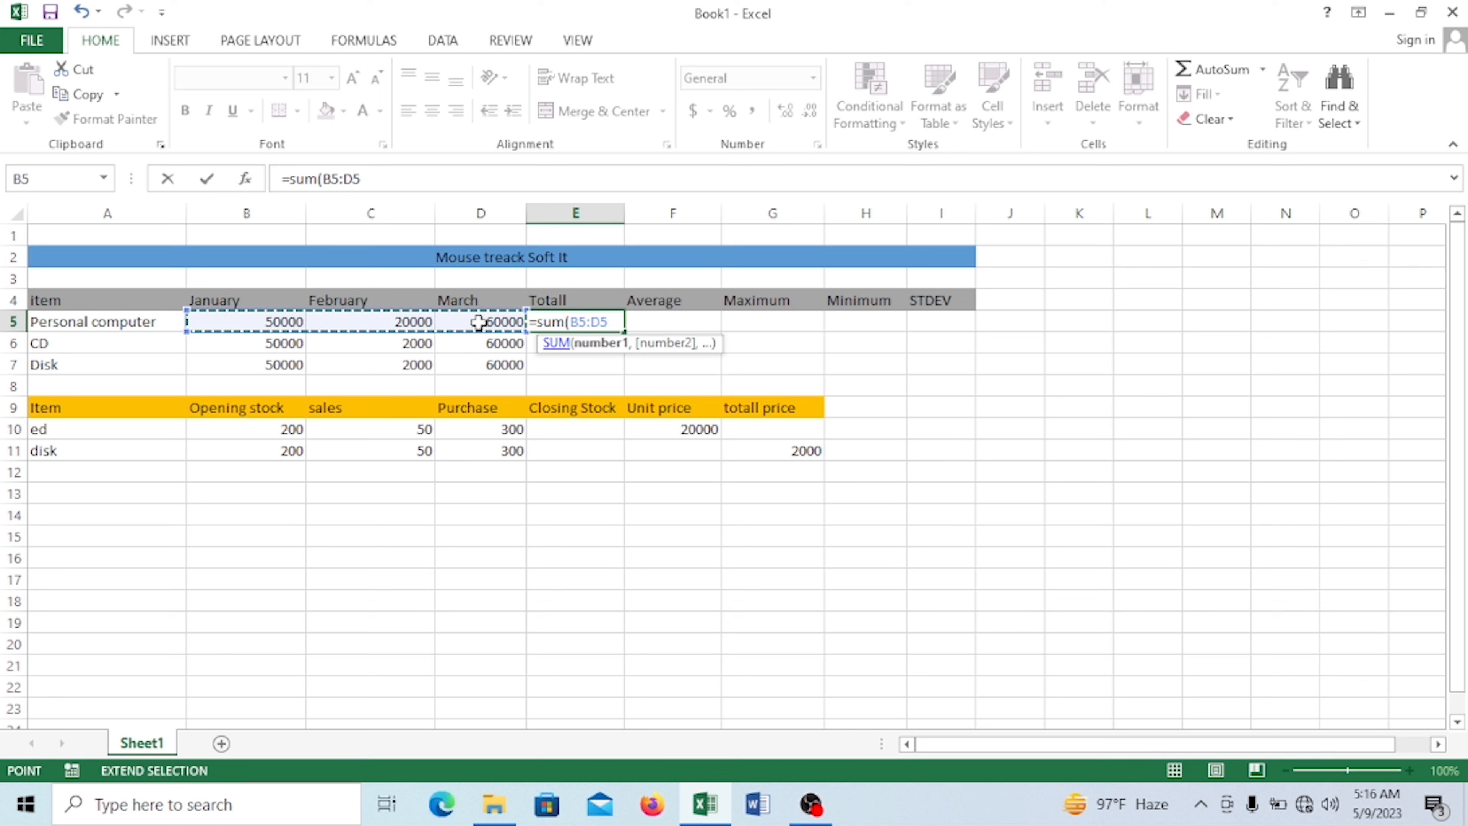
type(")")
key("Return")
Calculate the average of the Personal computer row's monthly values in F5 with =average(B5:D5)
left_click(658, 322)
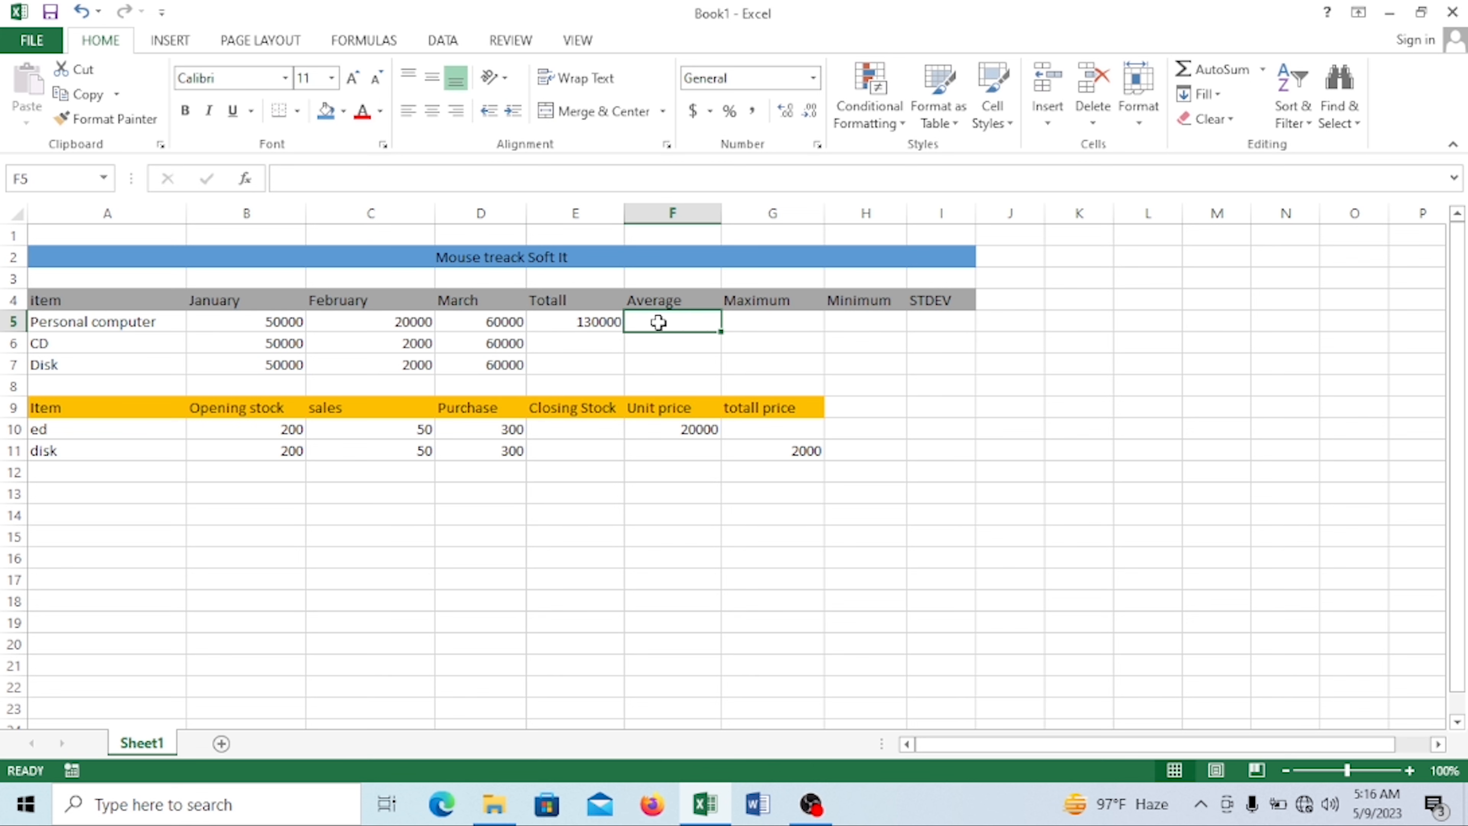
type("=")
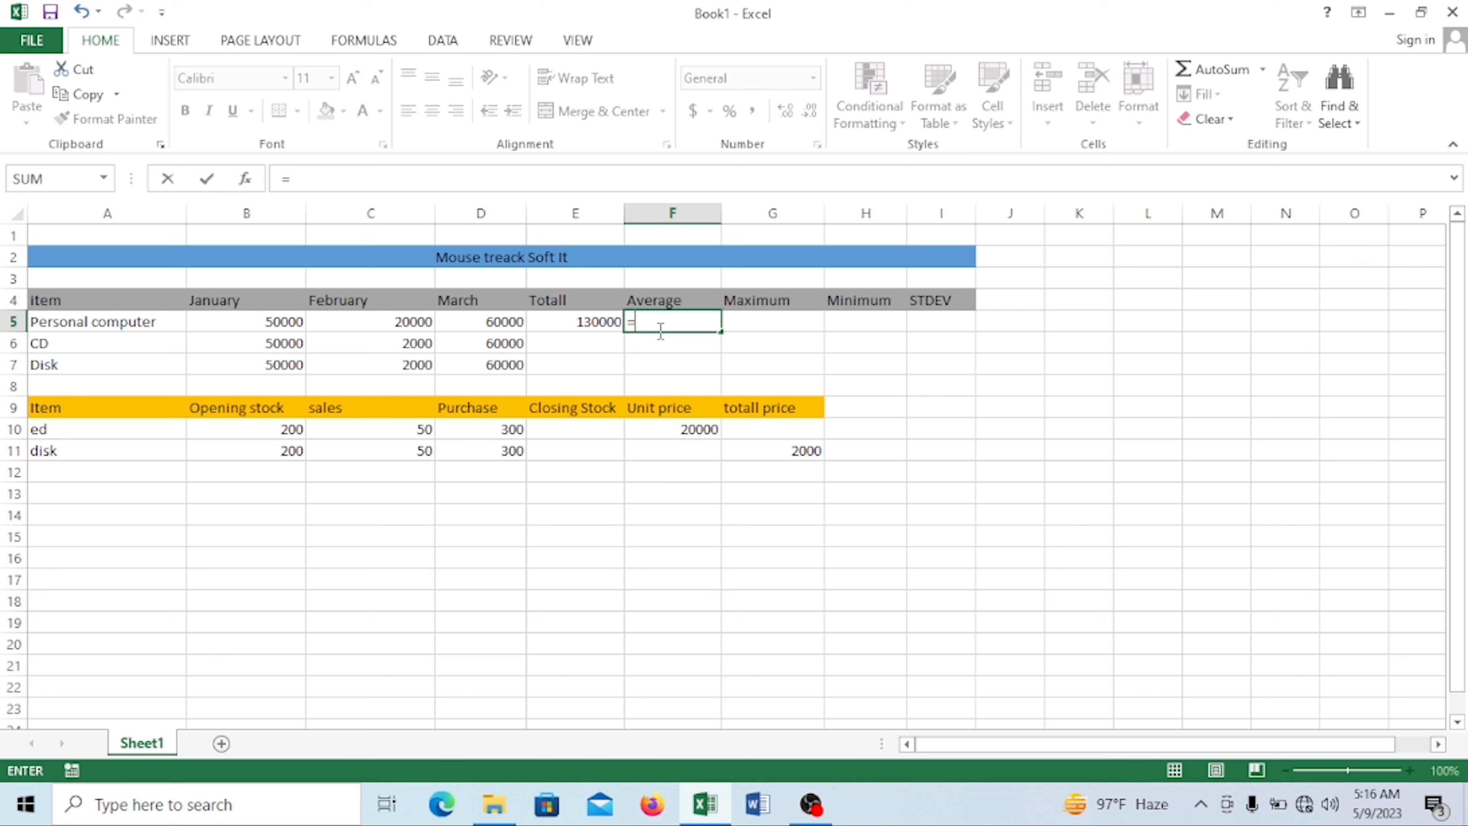
type("averag")
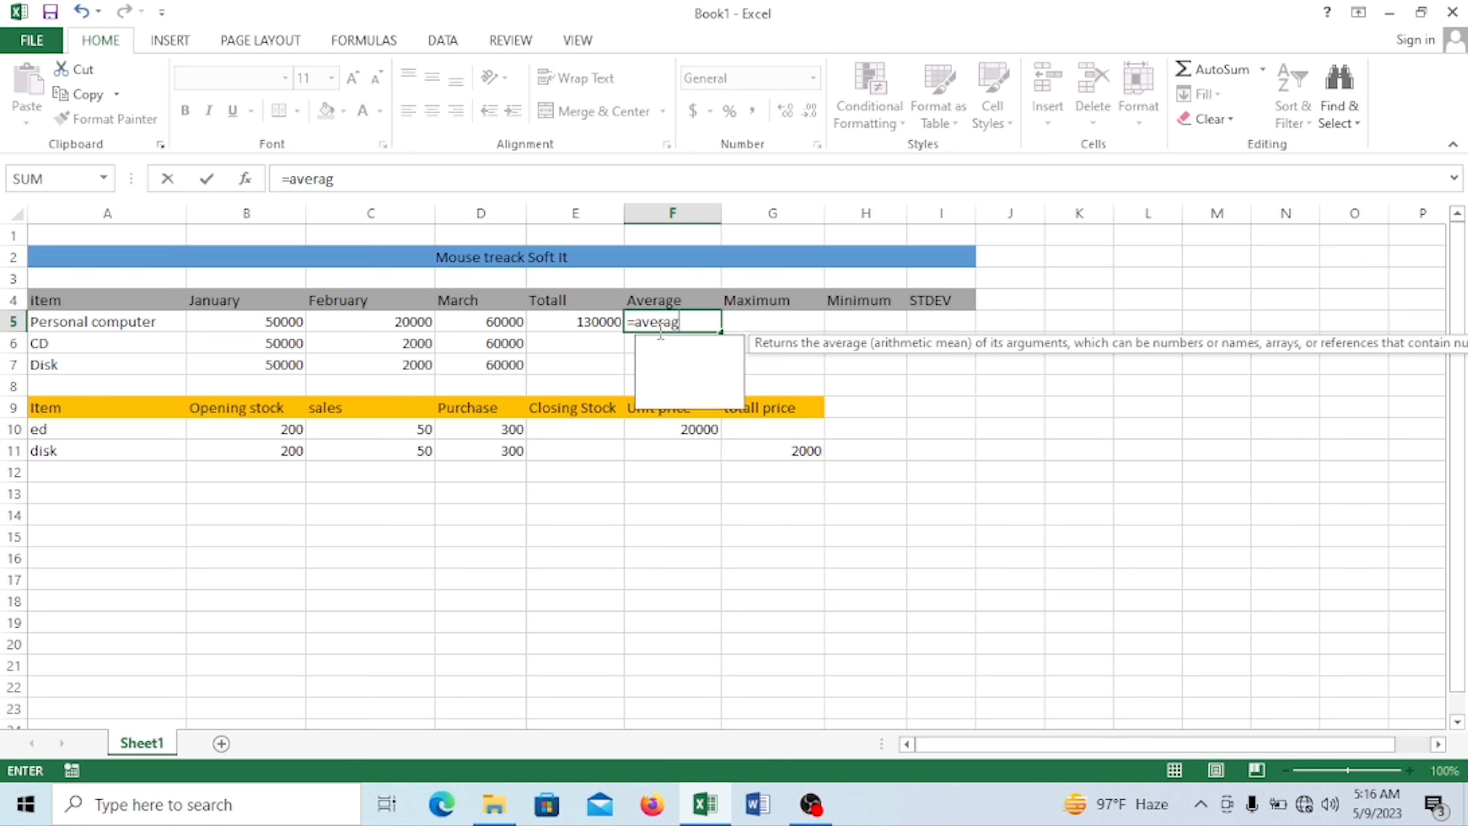
type("e(")
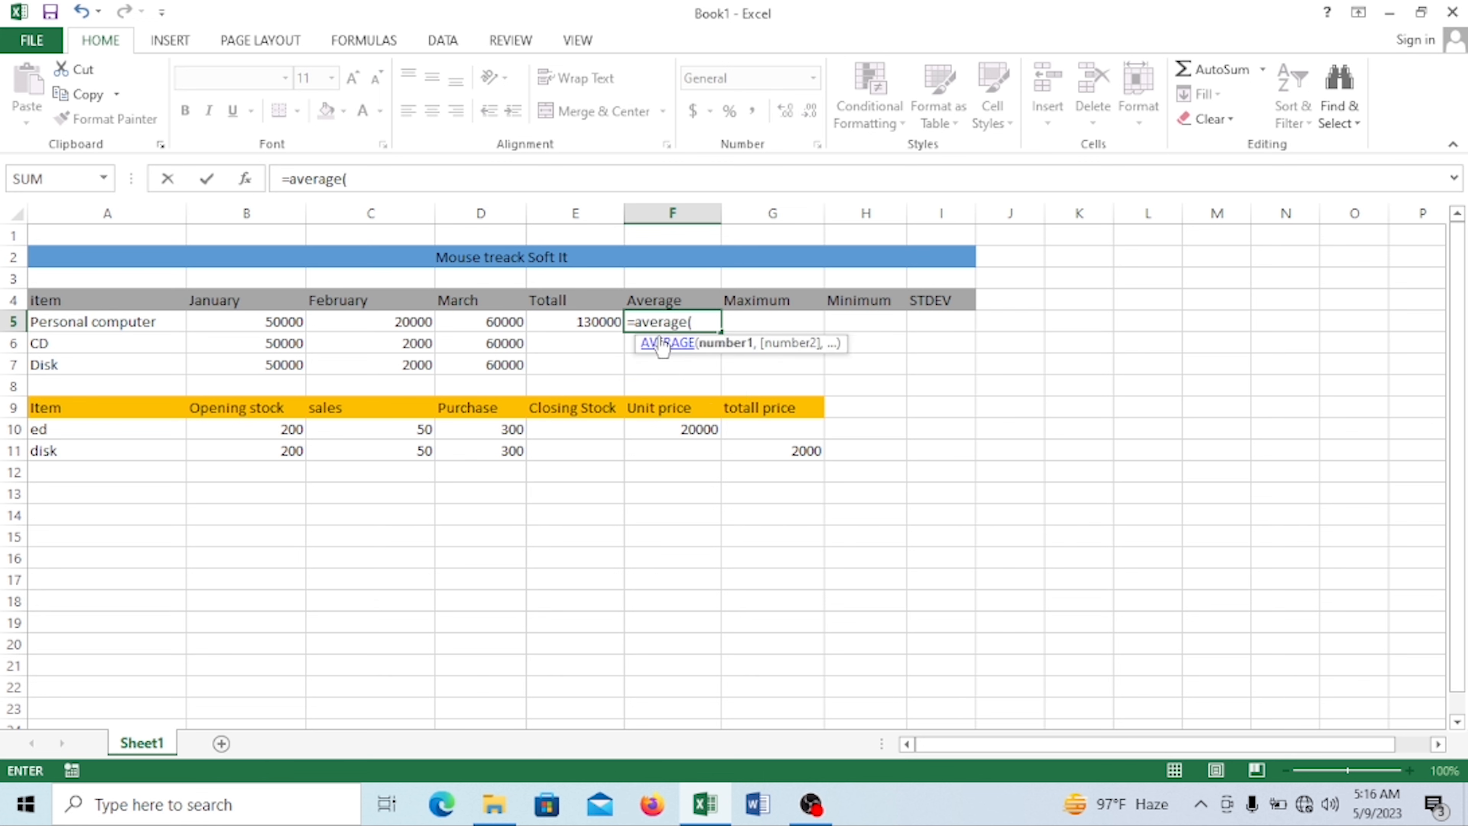
left_click(258, 322)
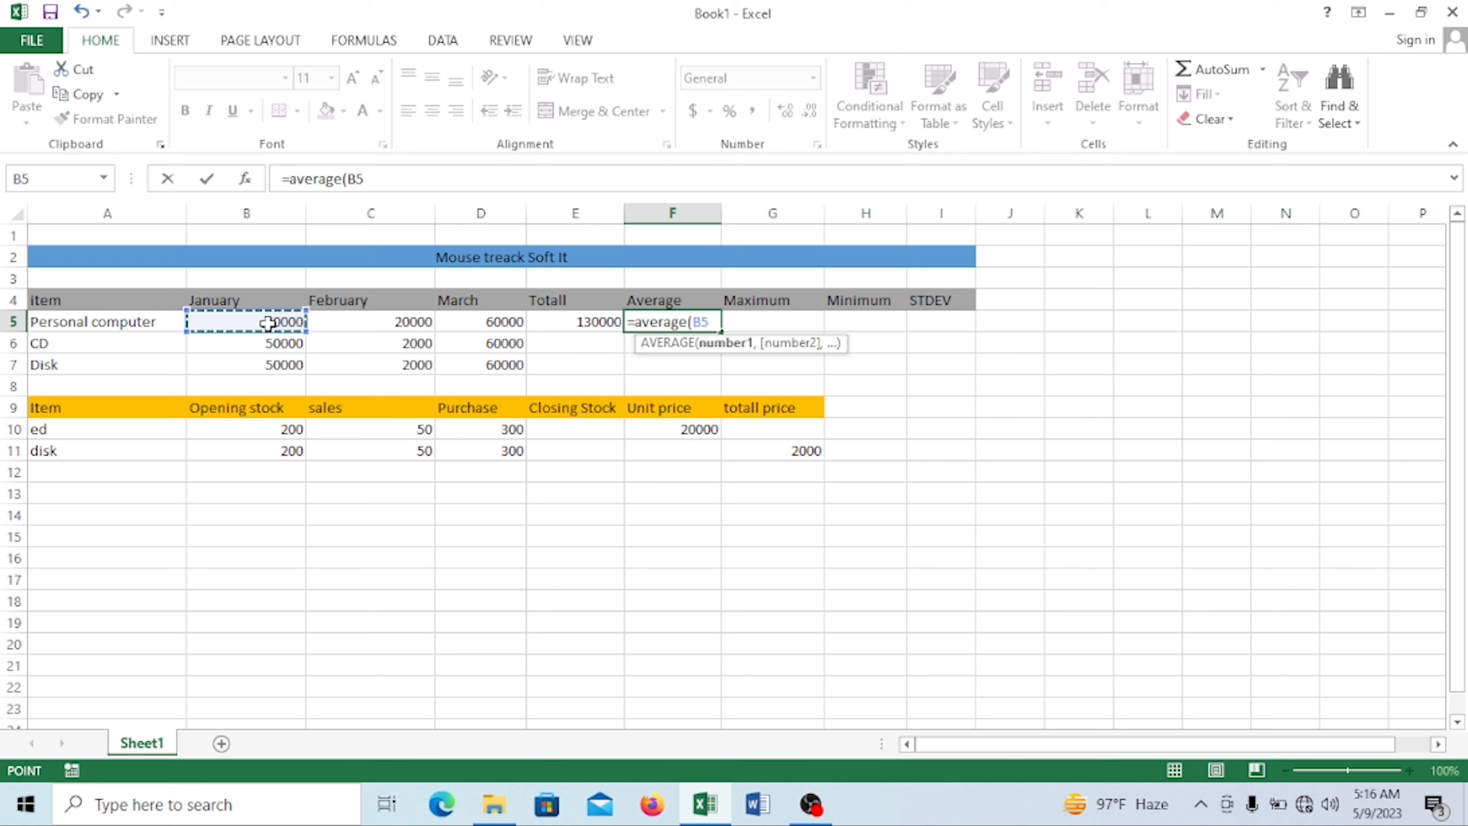
key("F8")
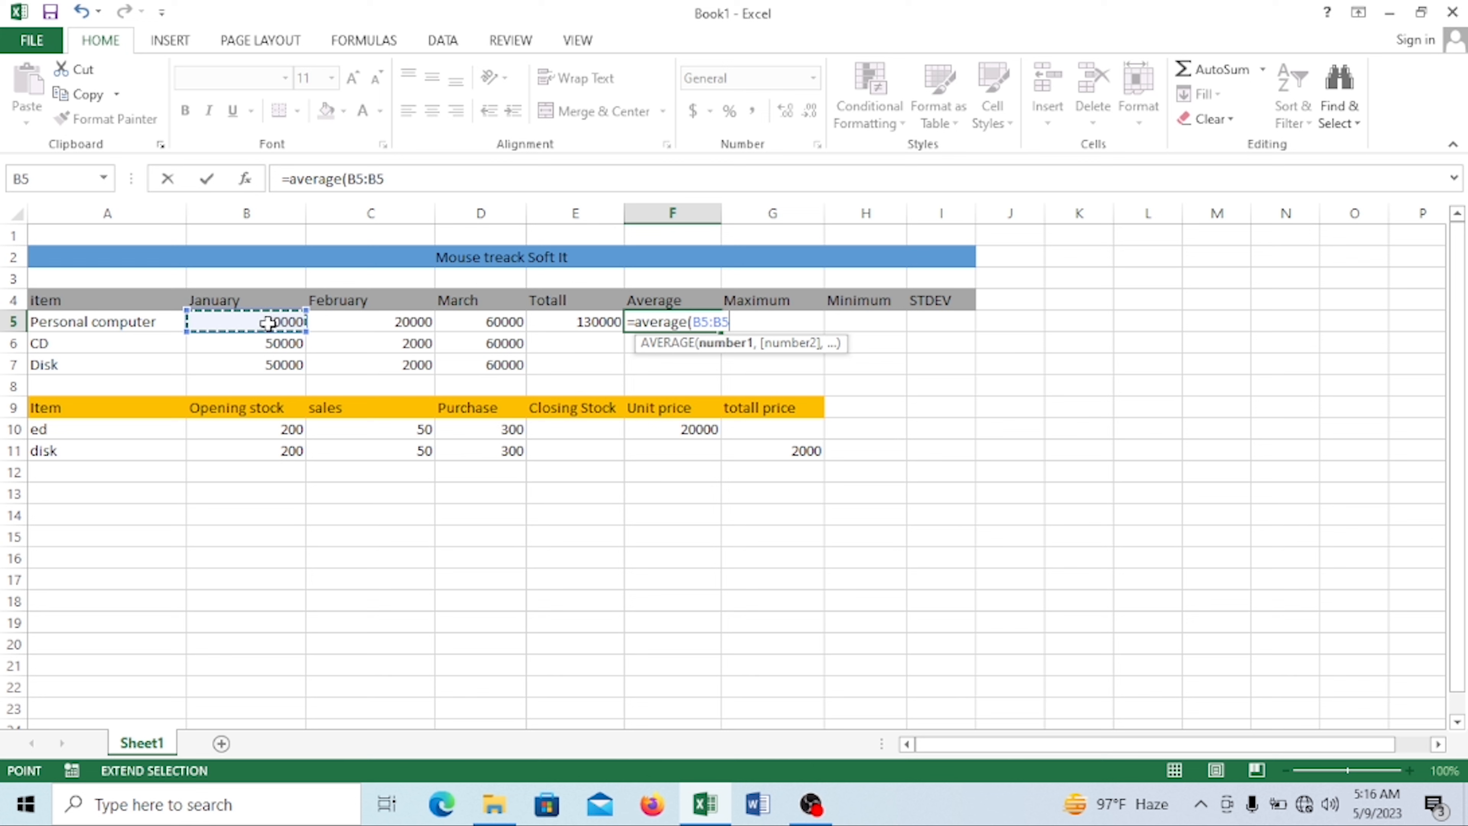
left_click(486, 322)
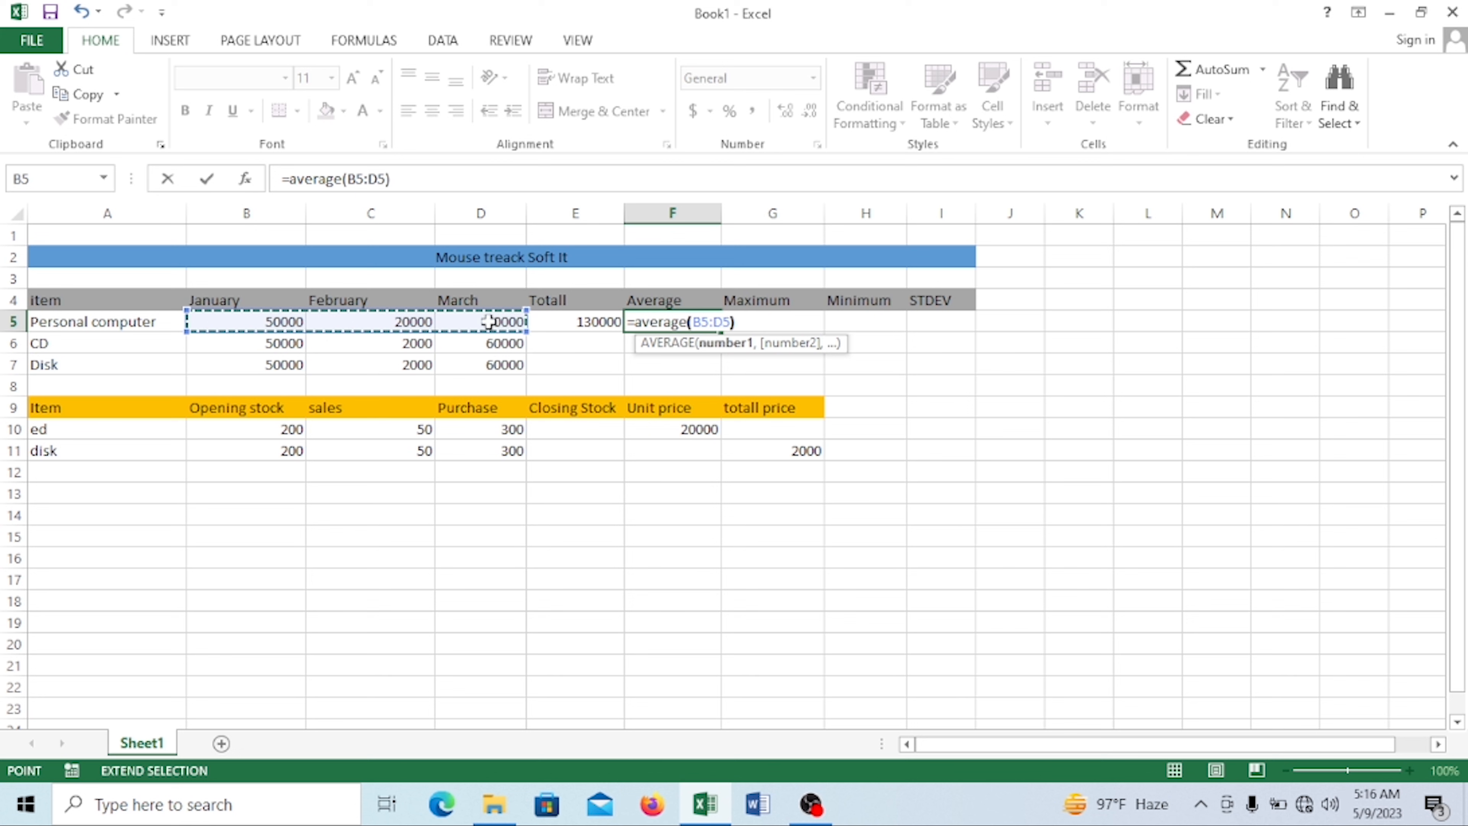
type(")")
key("Return")
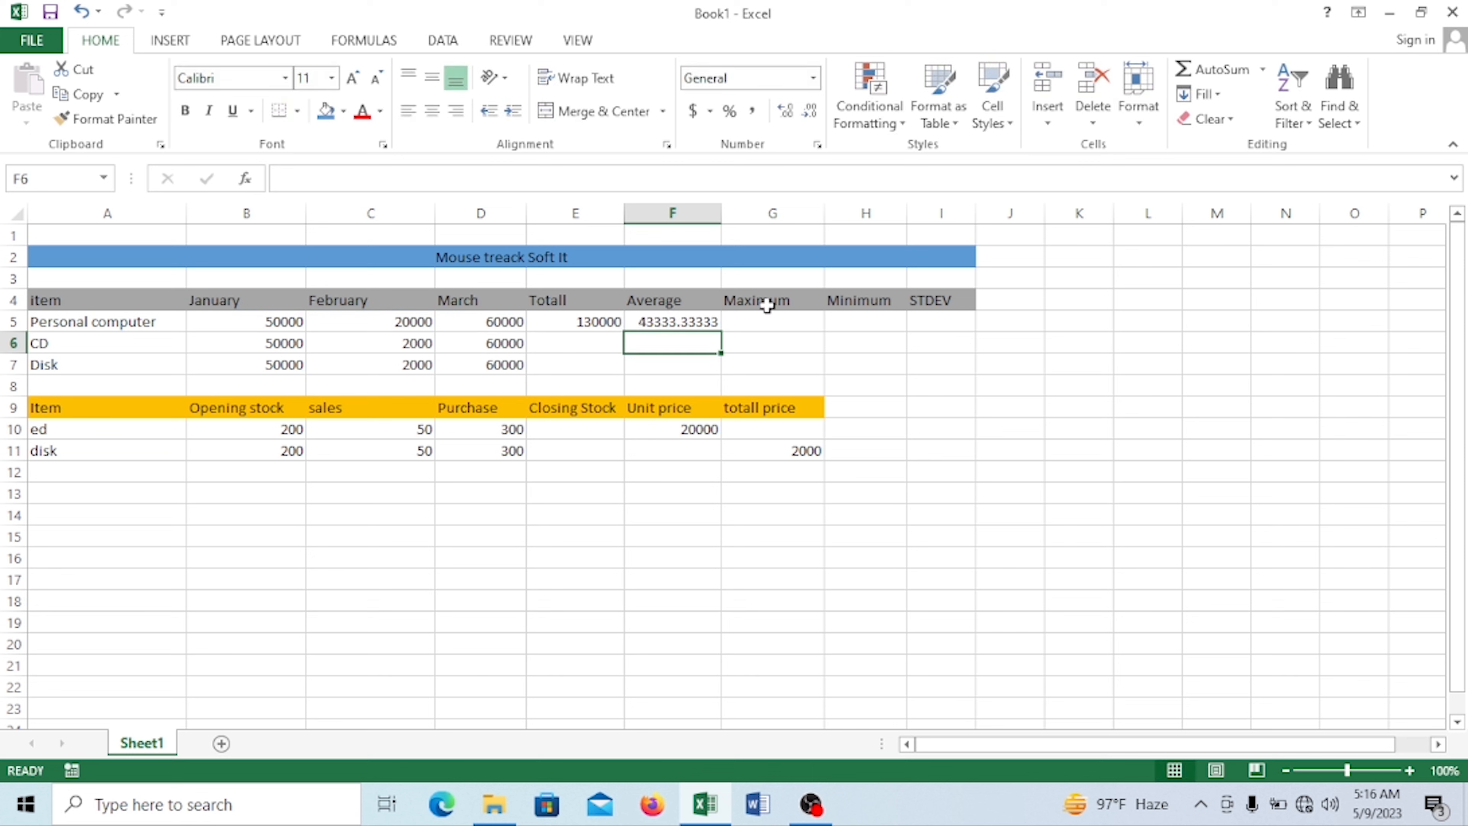
Find the highest monthly value of the Personal computer row in G5 with =max(B5:D5)
left_click(760, 321)
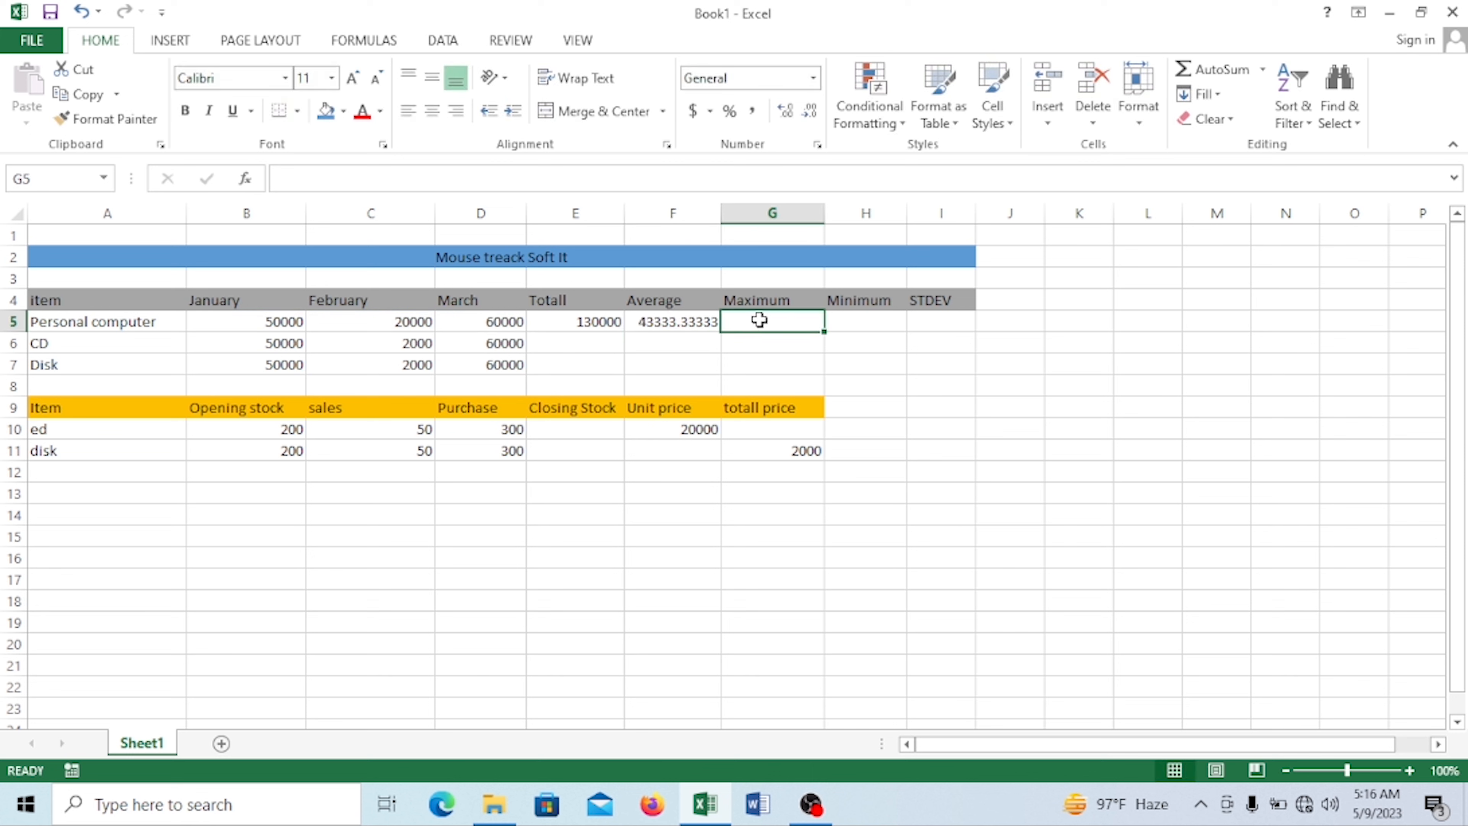
type("=max")
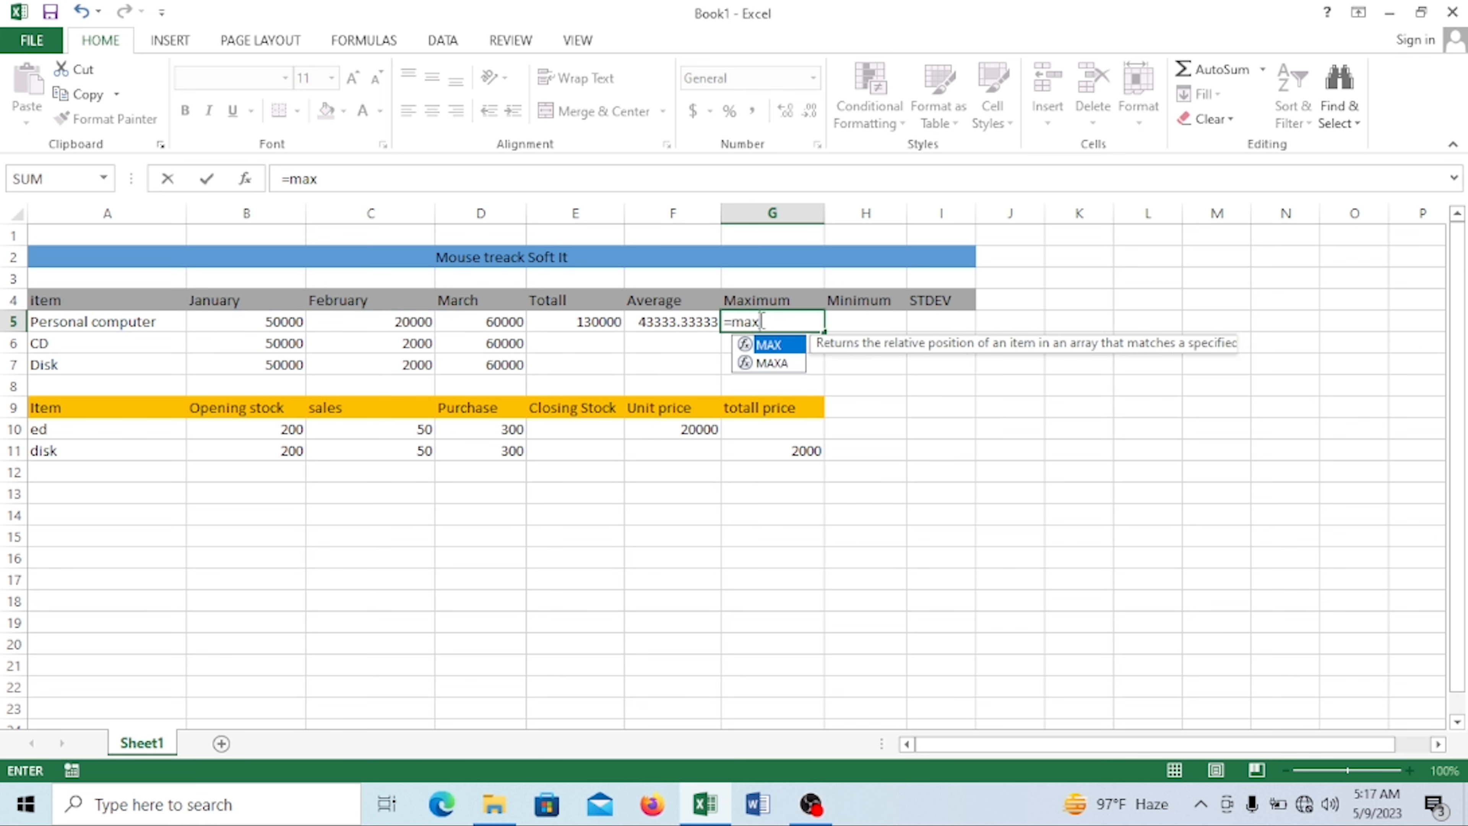
type("(")
left_click(269, 313)
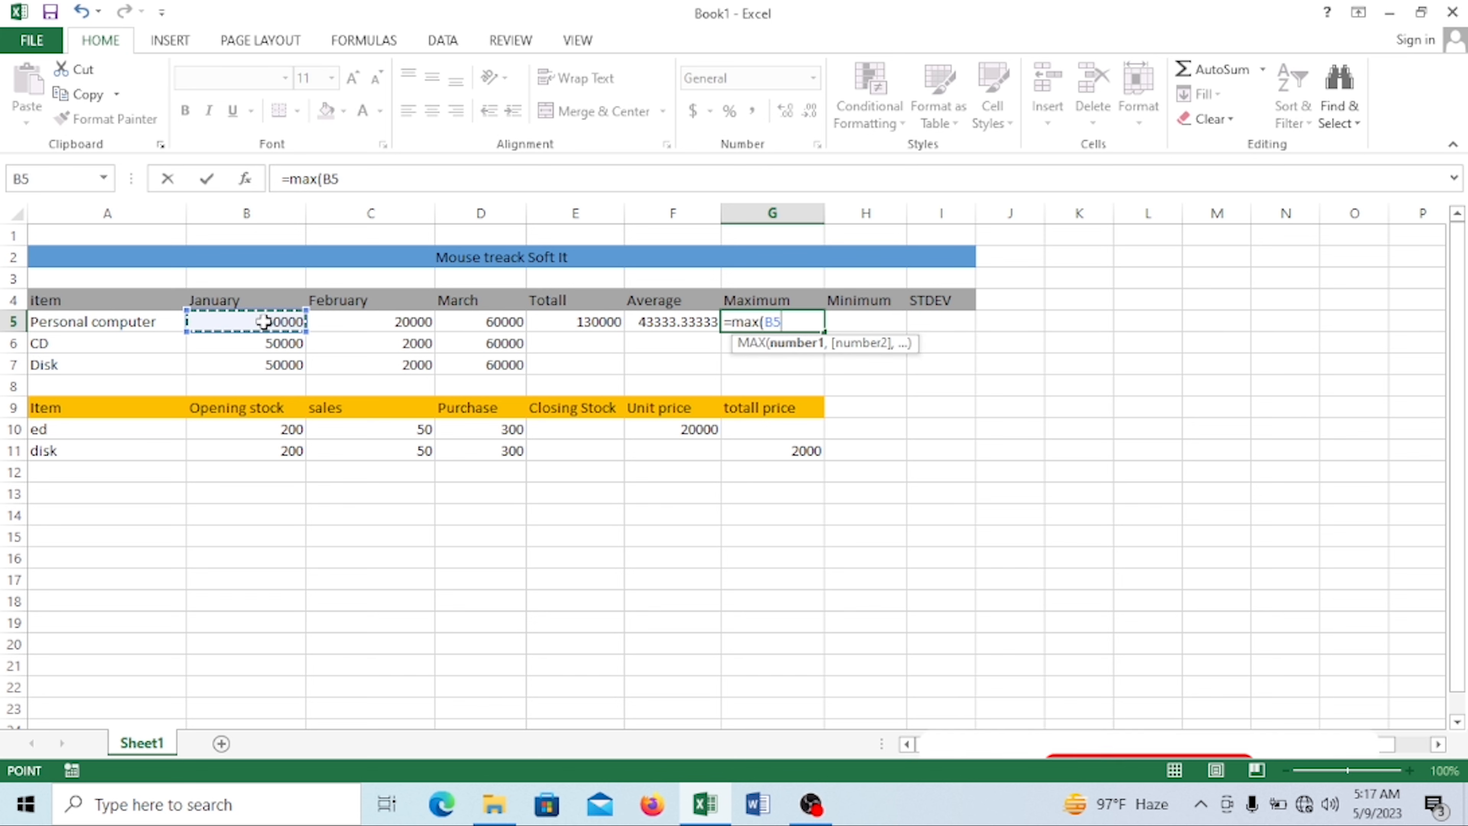
key("F8")
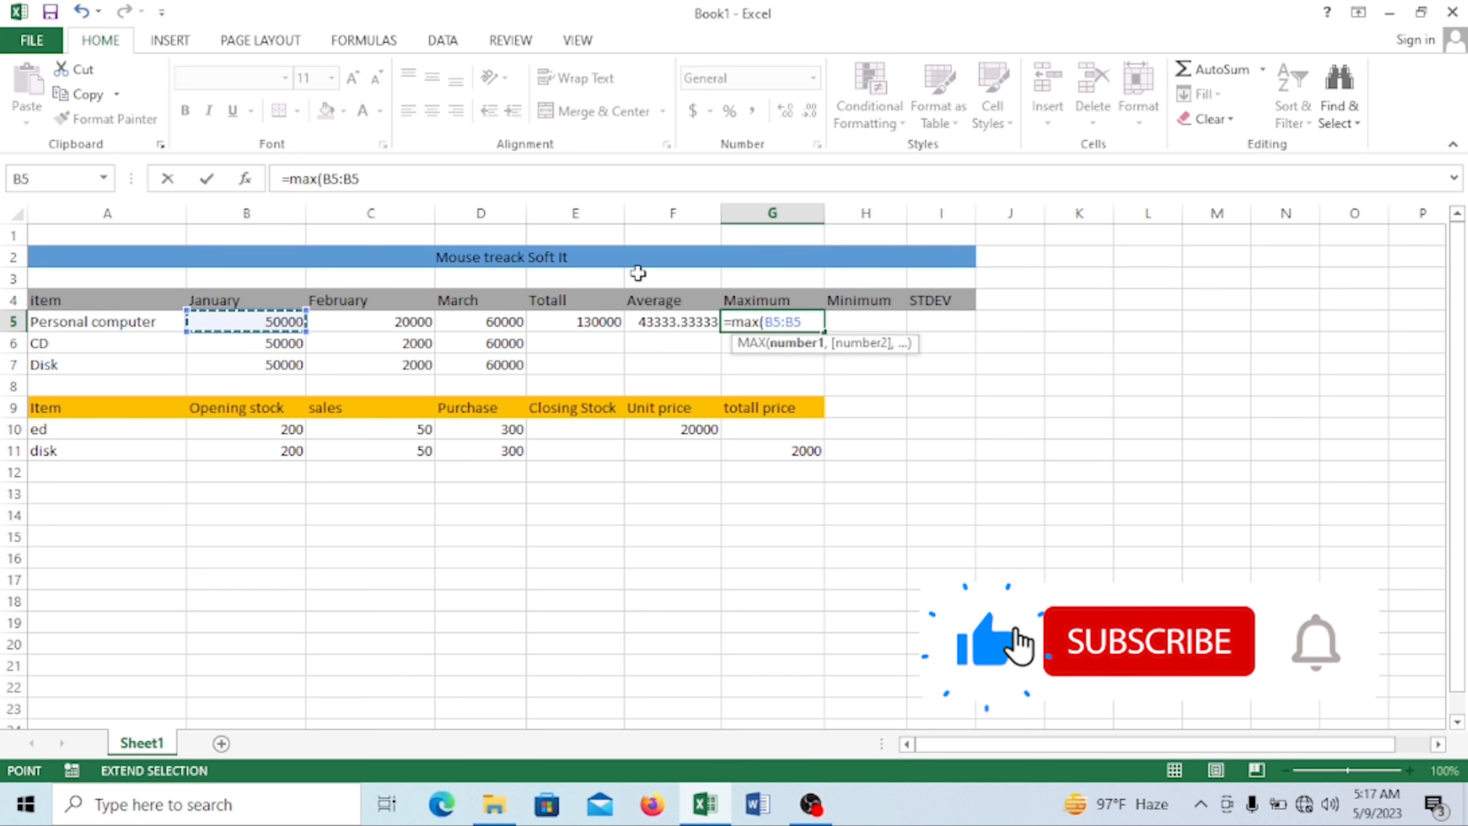
left_click(484, 325)
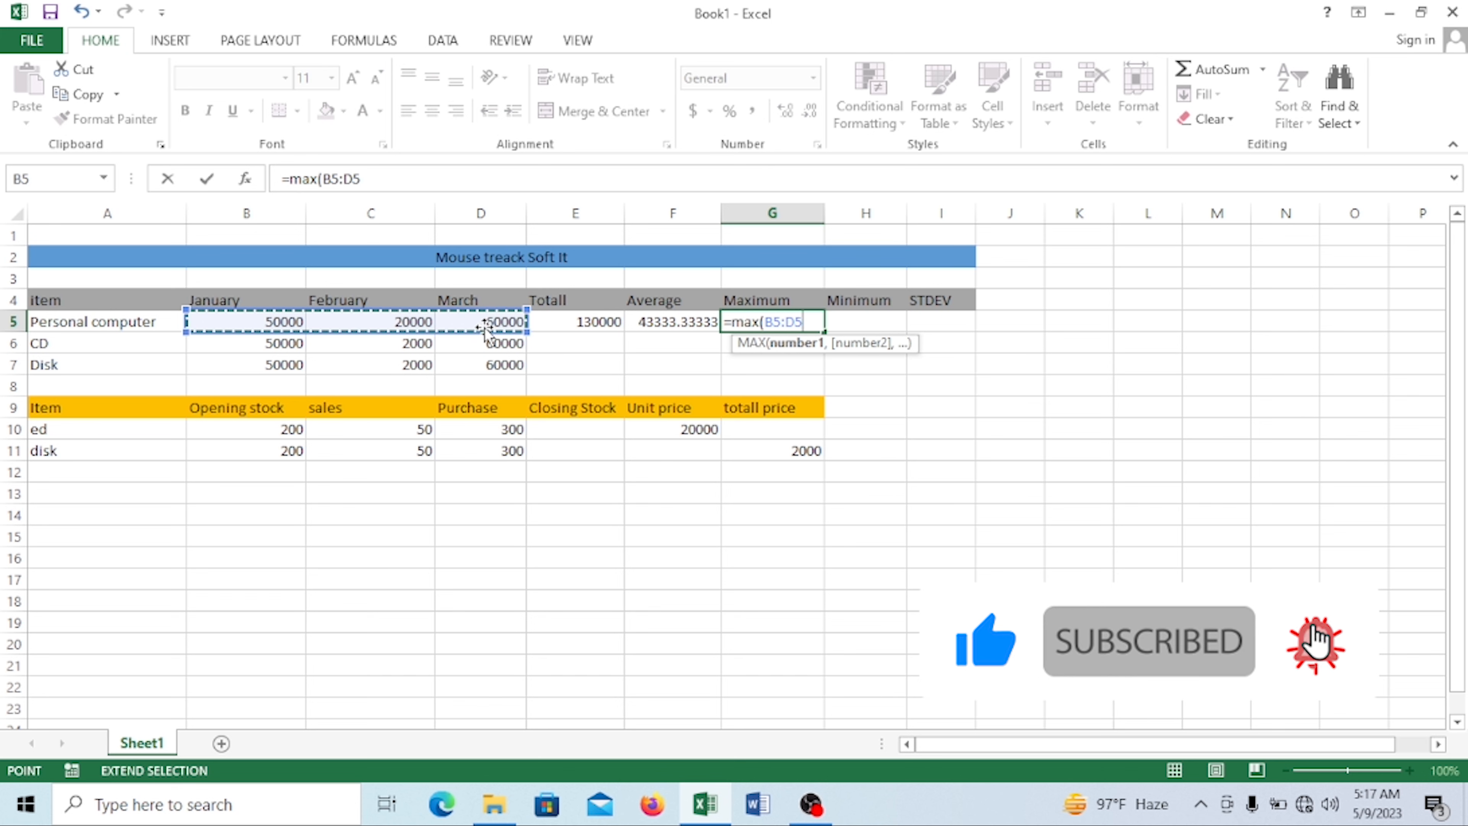
type(")")
key("Return")
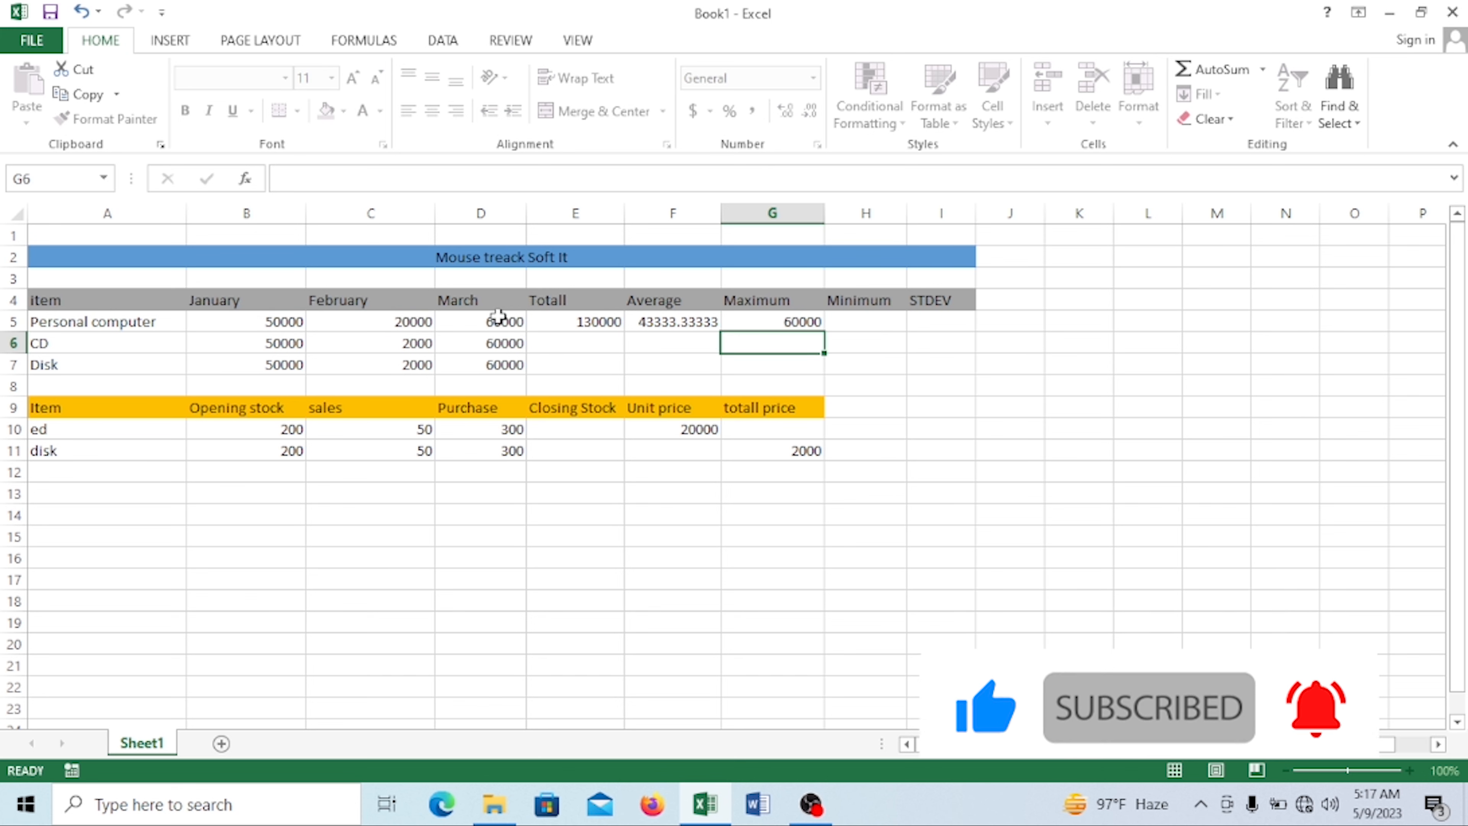
Find the lowest monthly value of the Personal computer row in H5 with =min(B5:D5)
left_click(877, 319)
type("=")
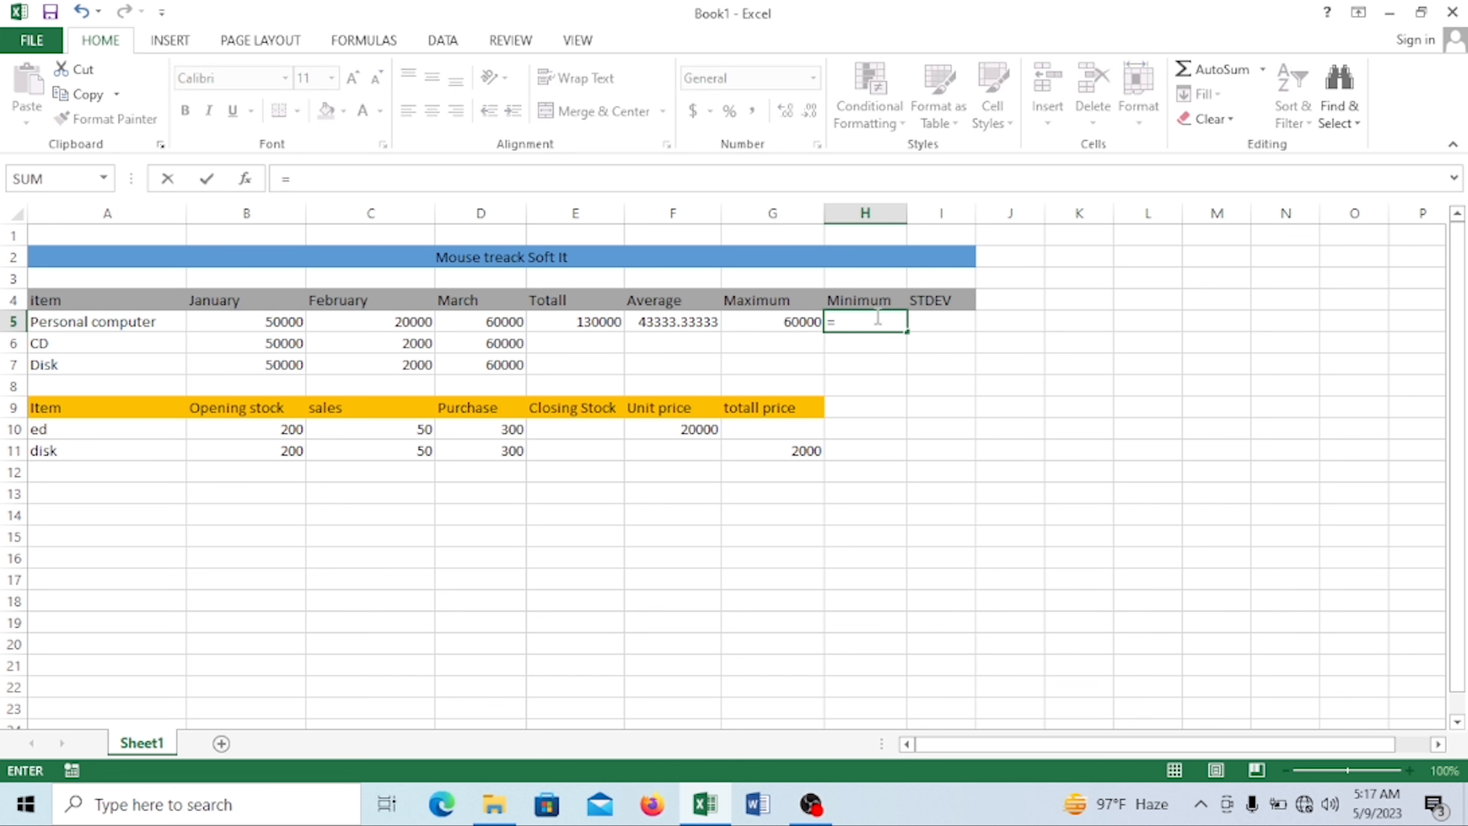
type("min(")
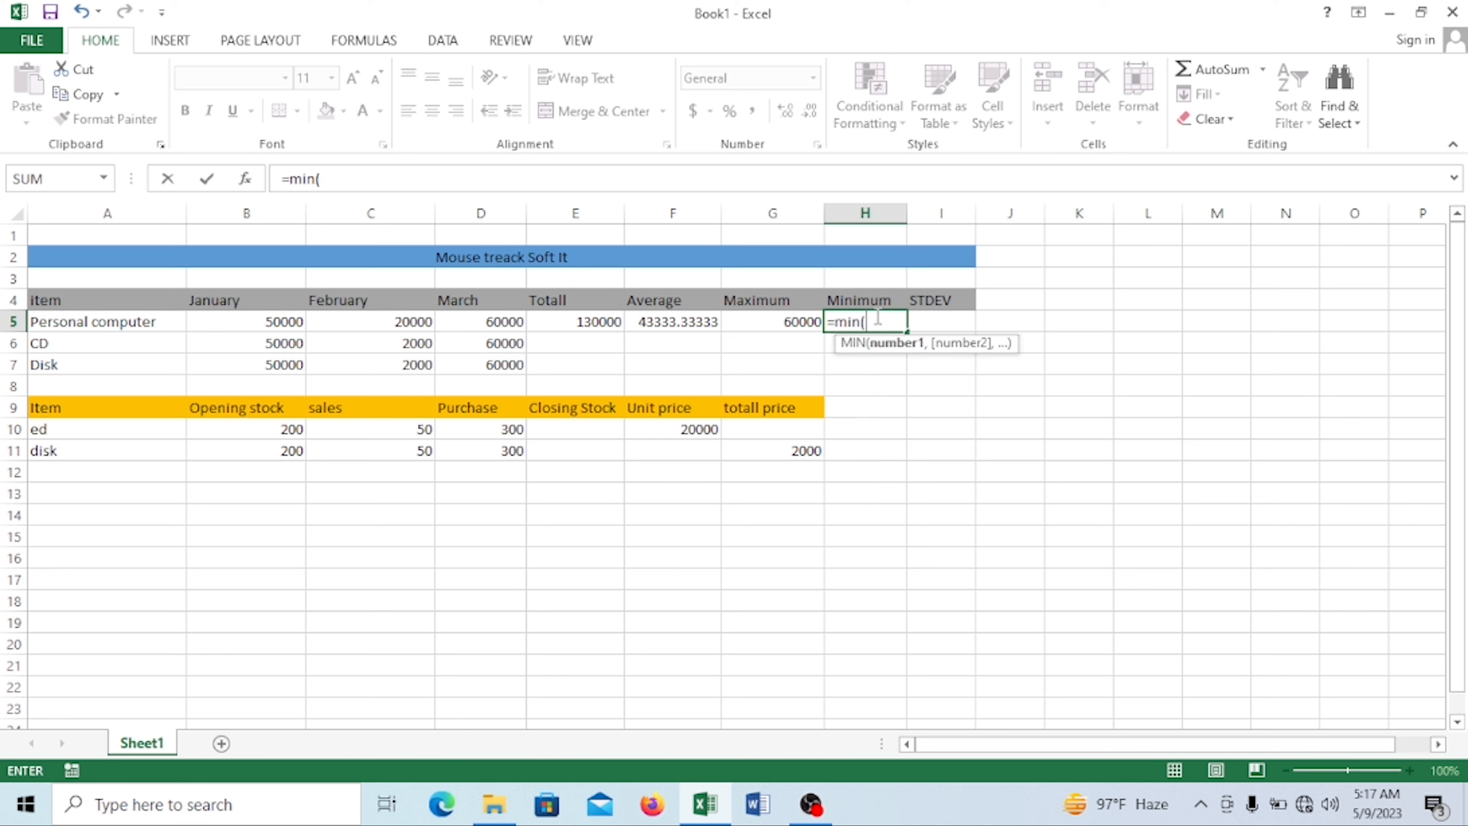
left_click(242, 324)
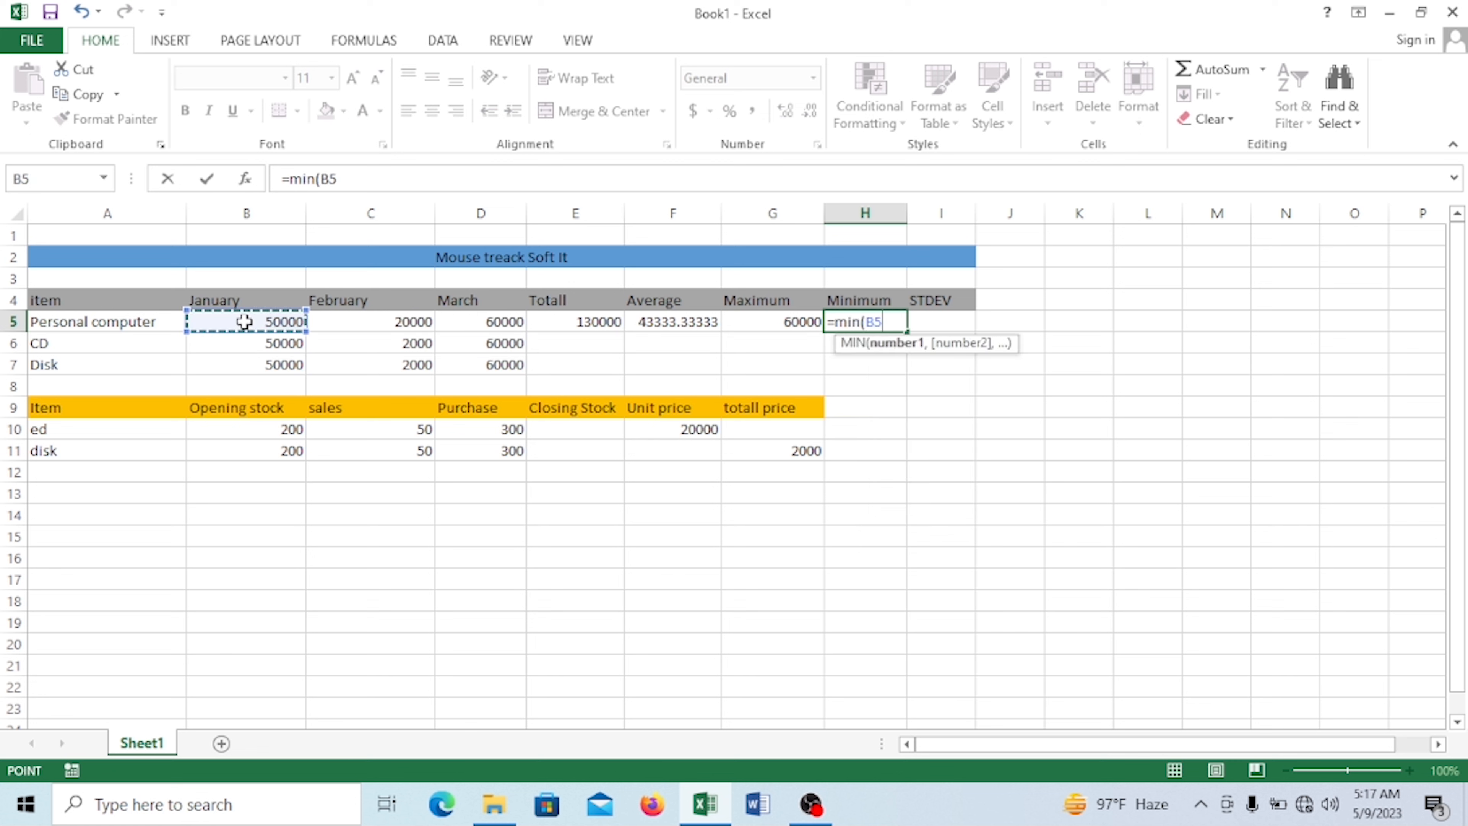
key("F8")
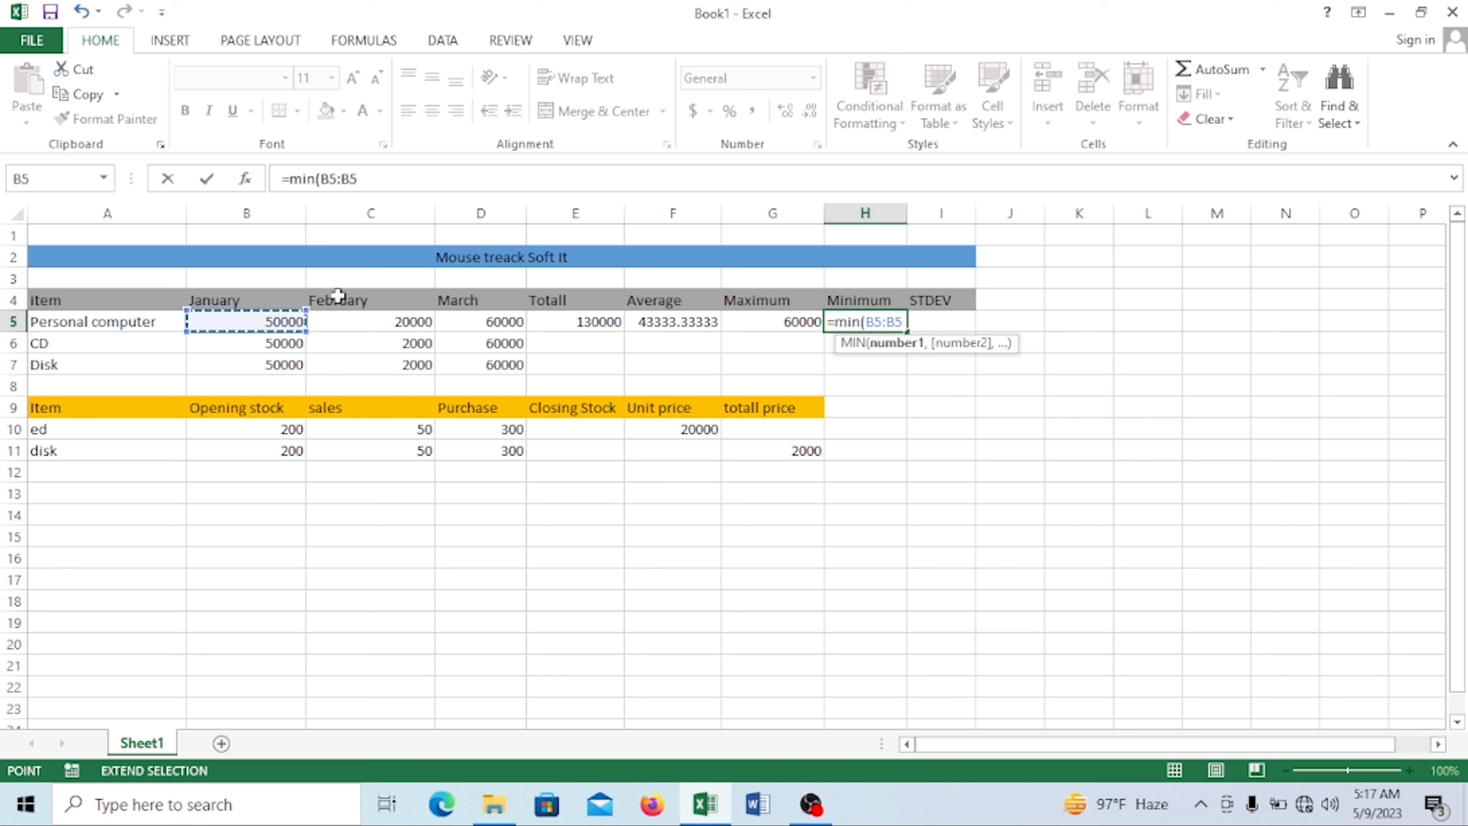
left_click(479, 323)
type(")")
key("Return")
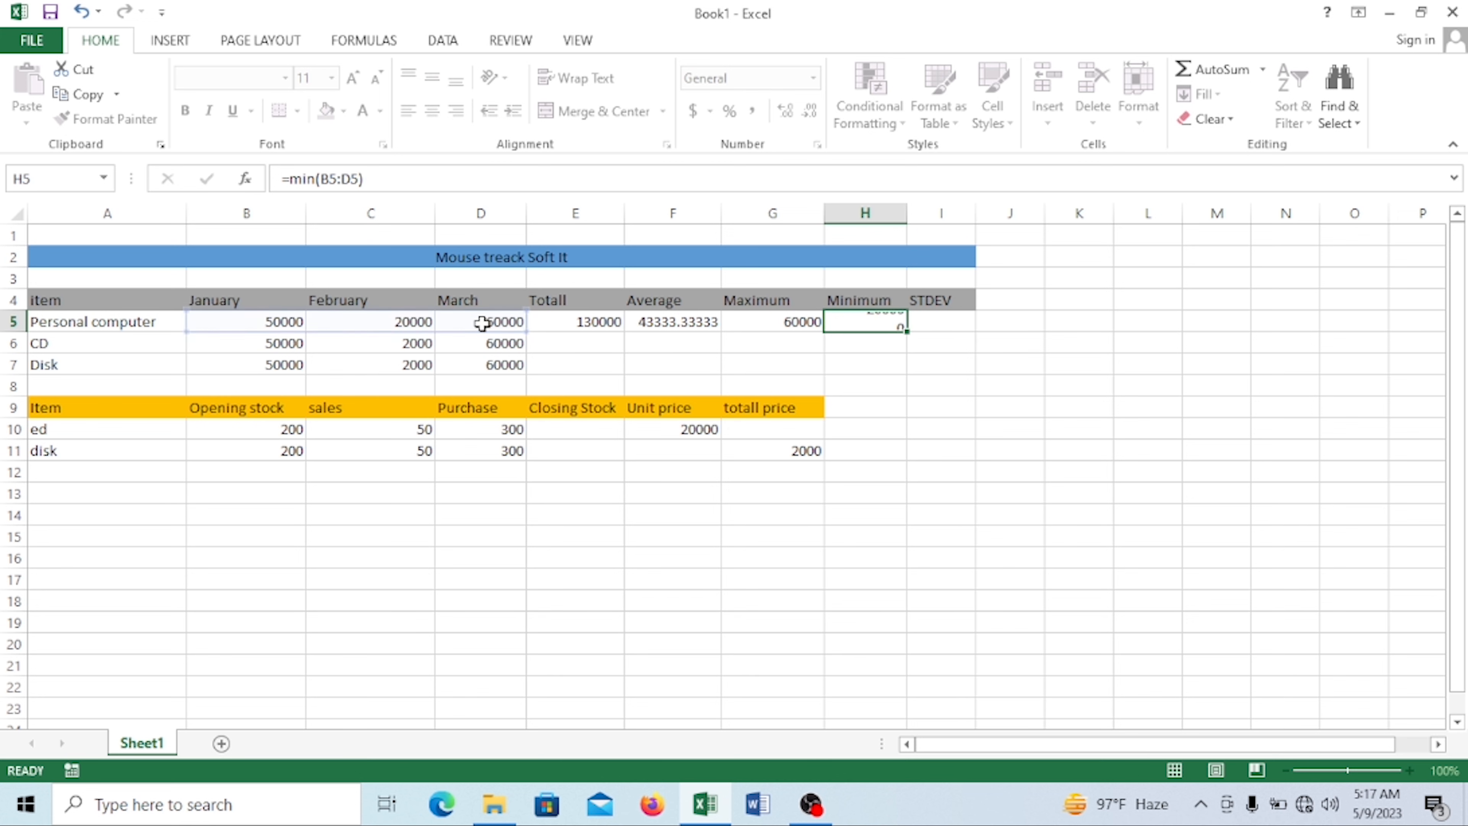
Enter the formula =stev(B5:D5) in the Personal computer row's STDEV cell, I5
left_click(939, 316)
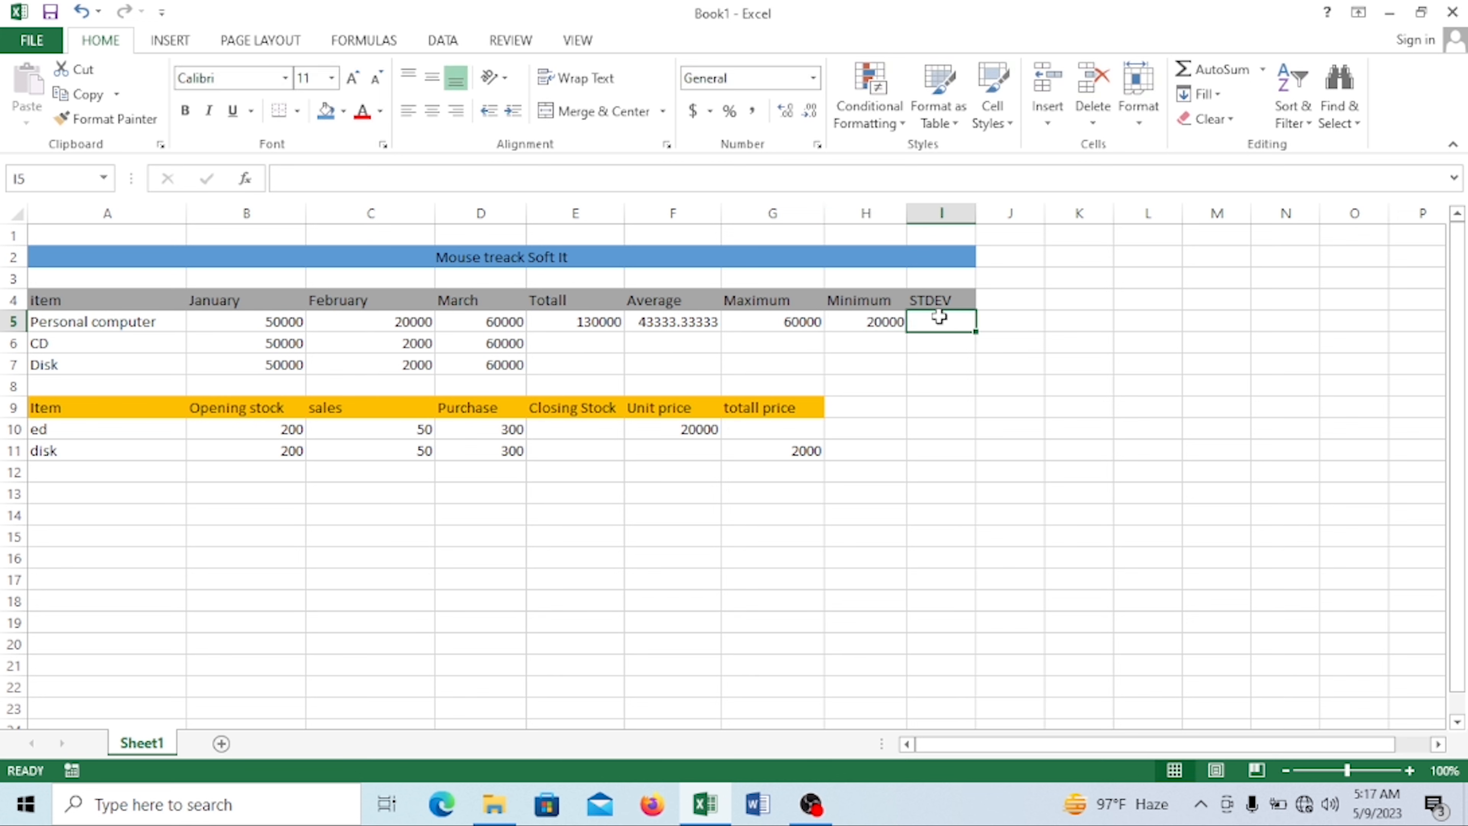
type("=")
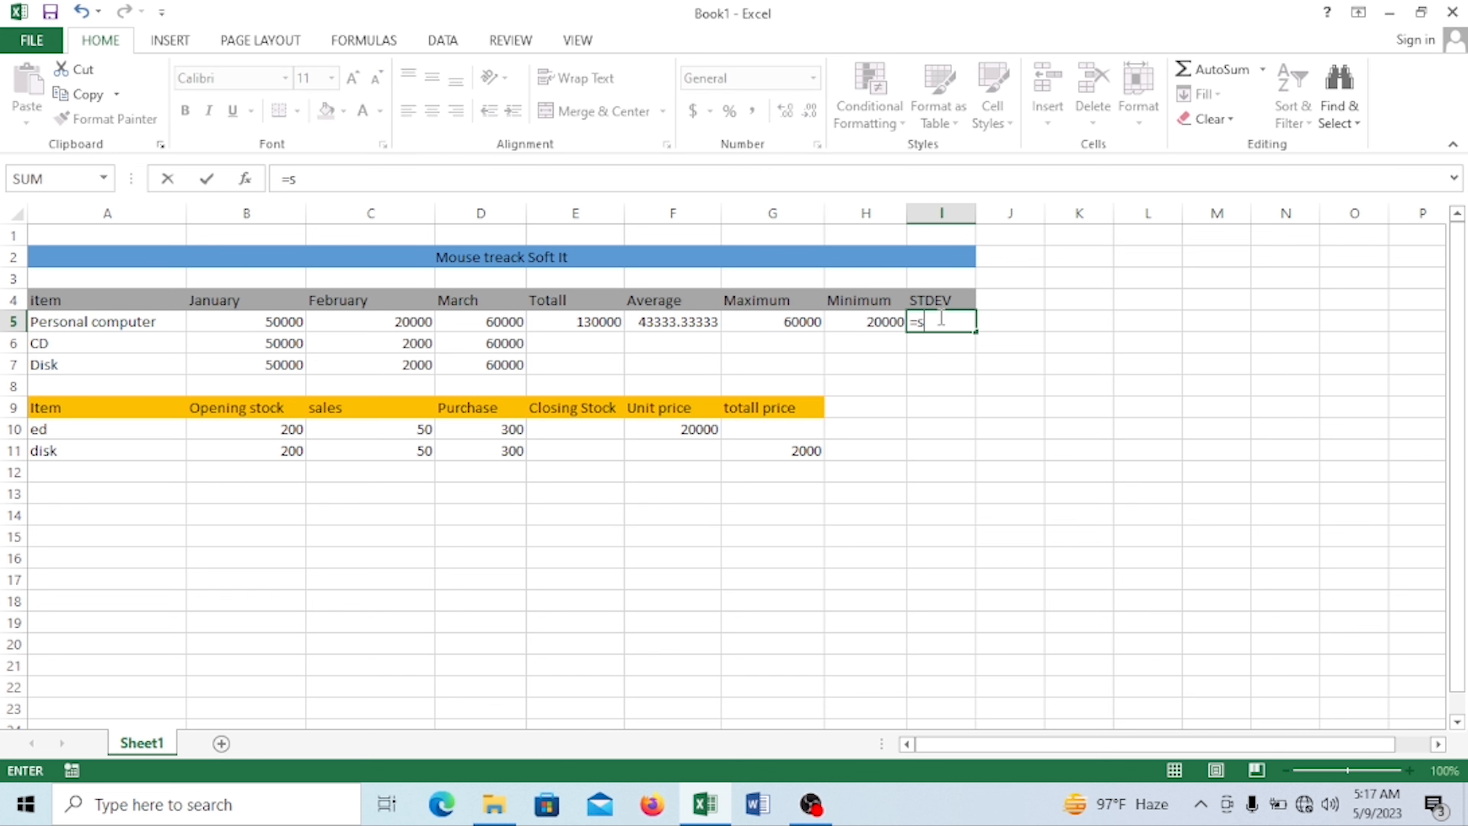
type("ste")
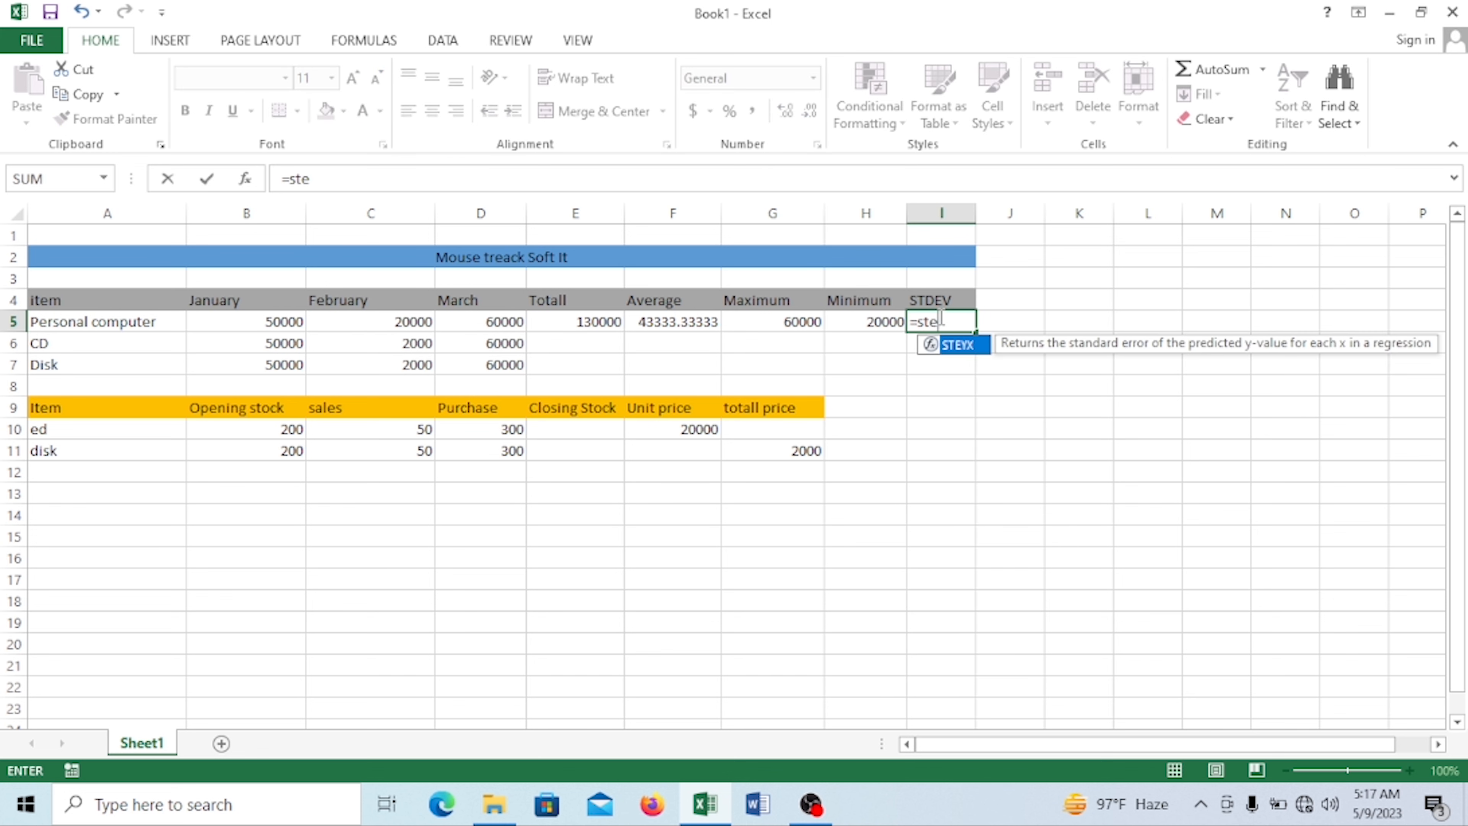
type("v(")
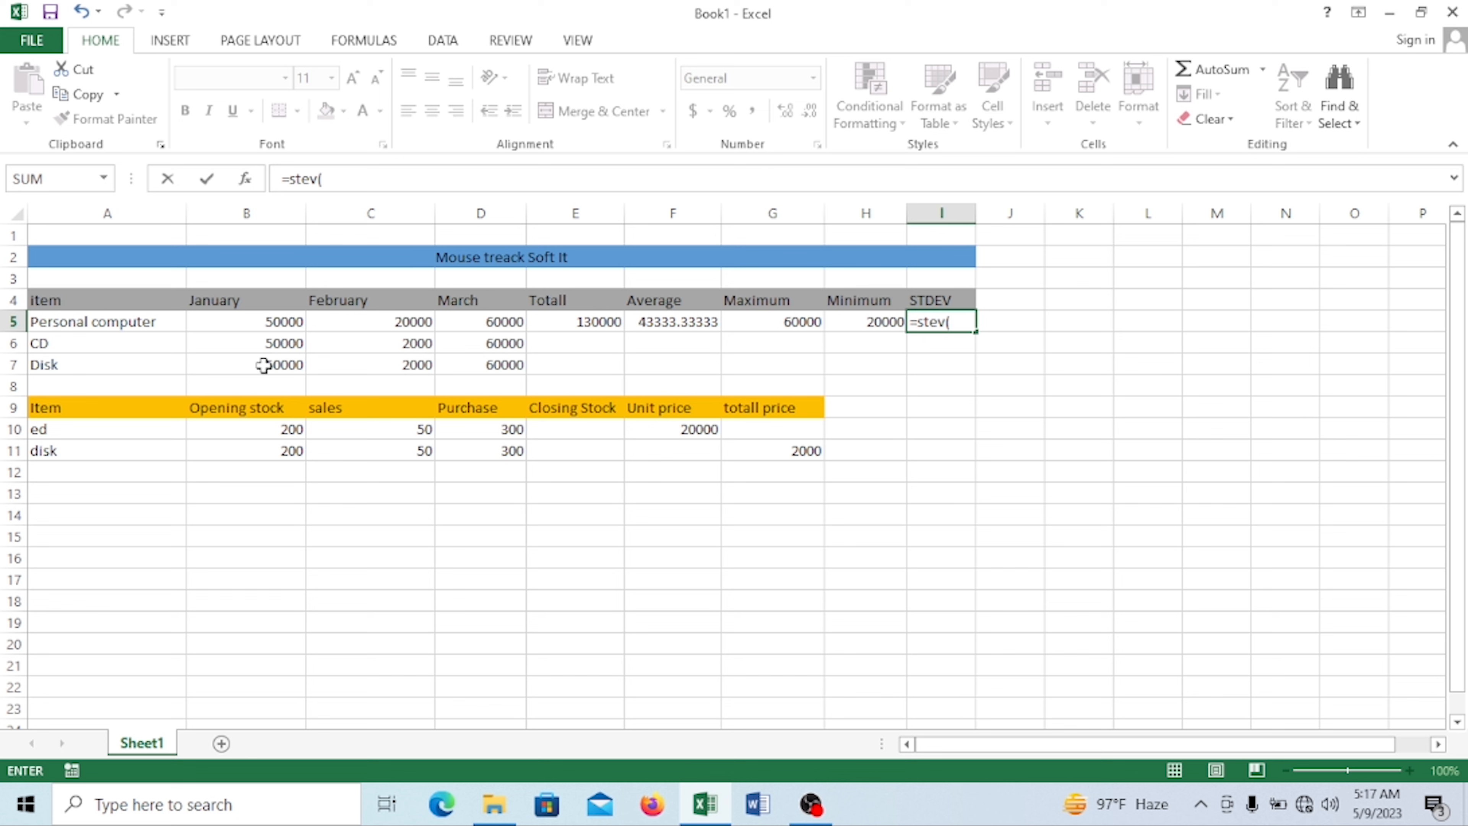
left_click(250, 320)
key("F8")
left_click(479, 324)
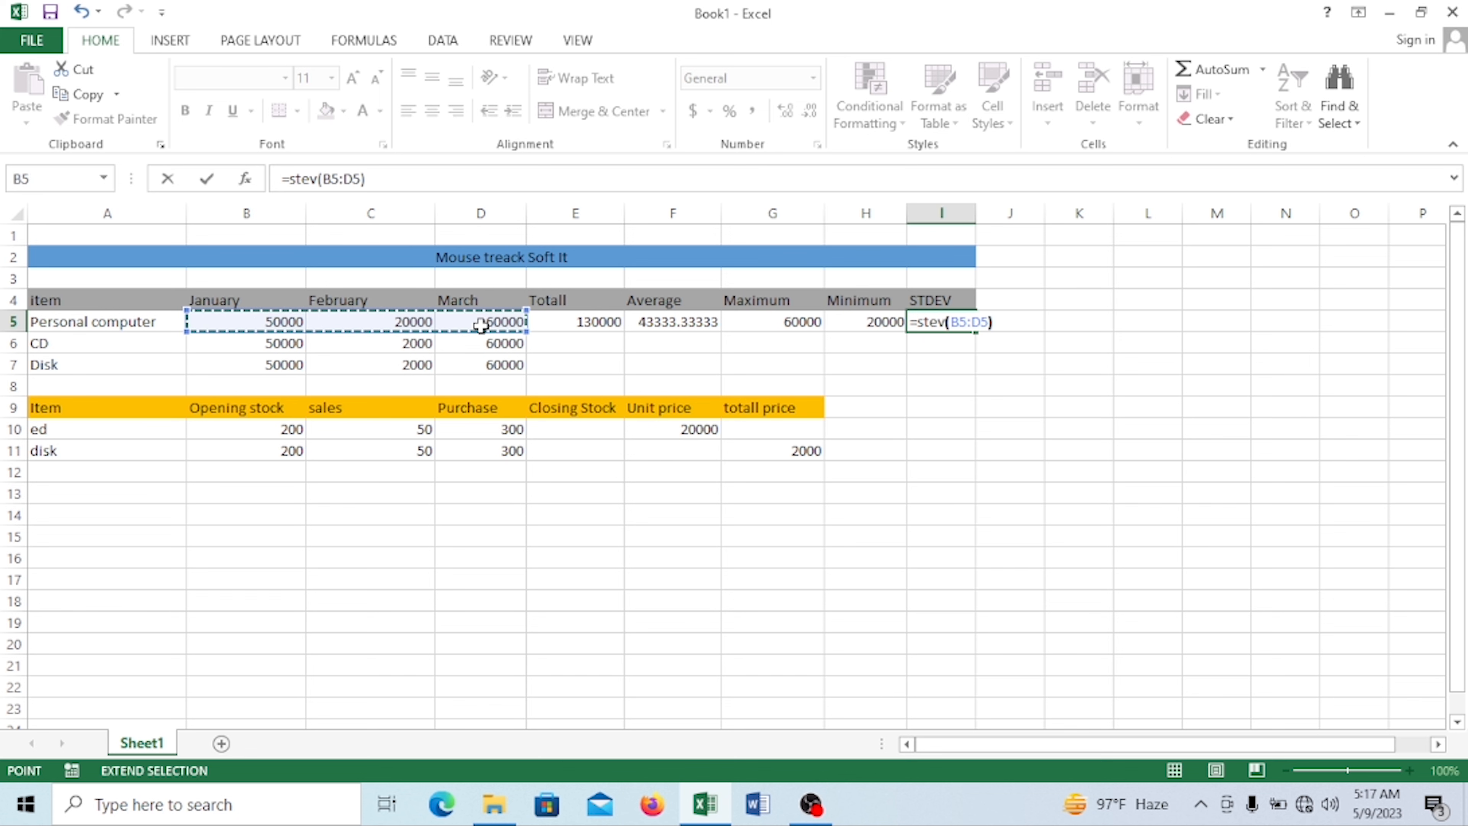
key("Return")
Correct the function name in I5 so the formula reads =stdev(B5:D5)
left_click(942, 321)
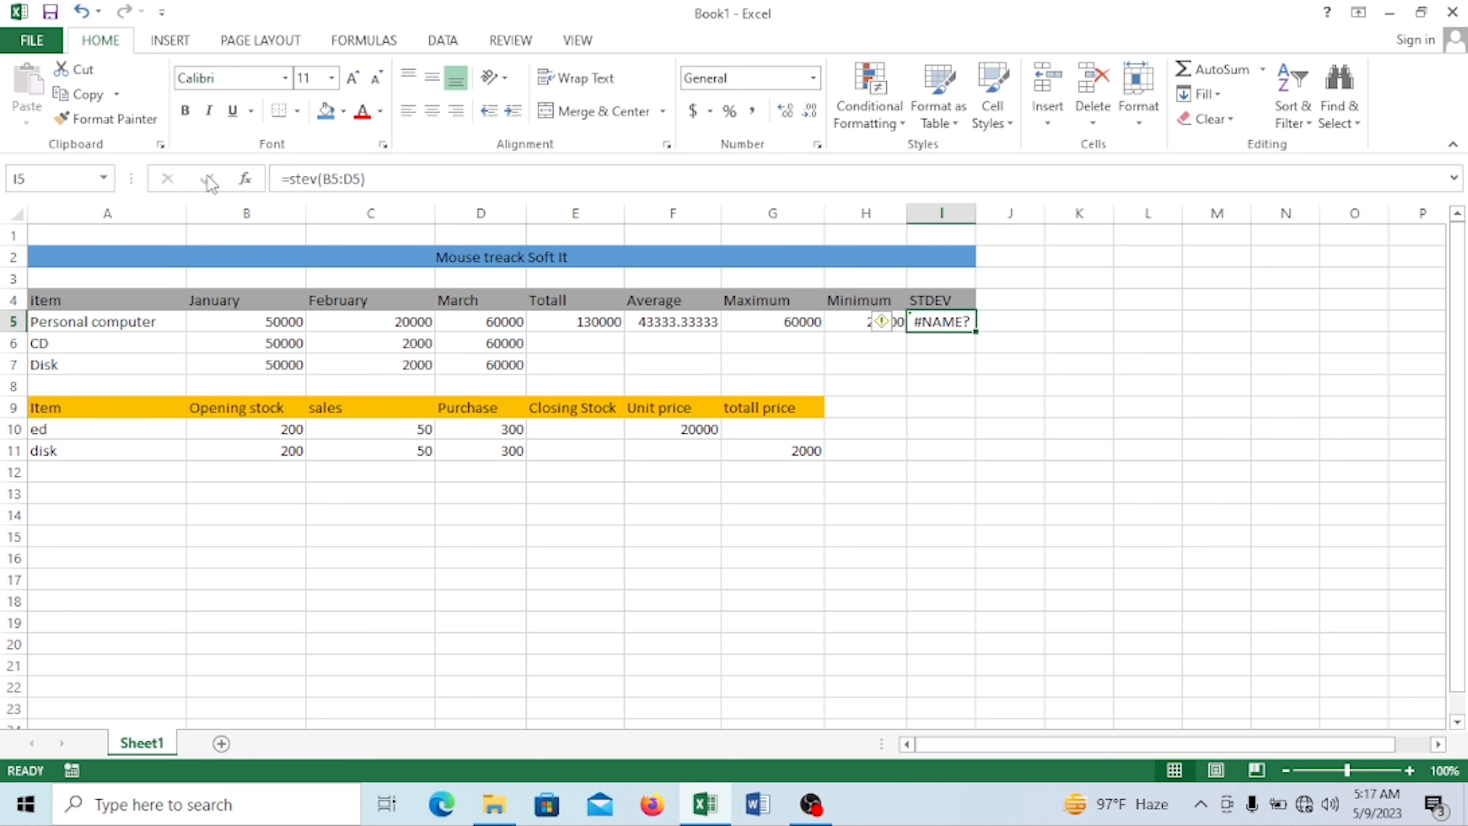
left_click(305, 177)
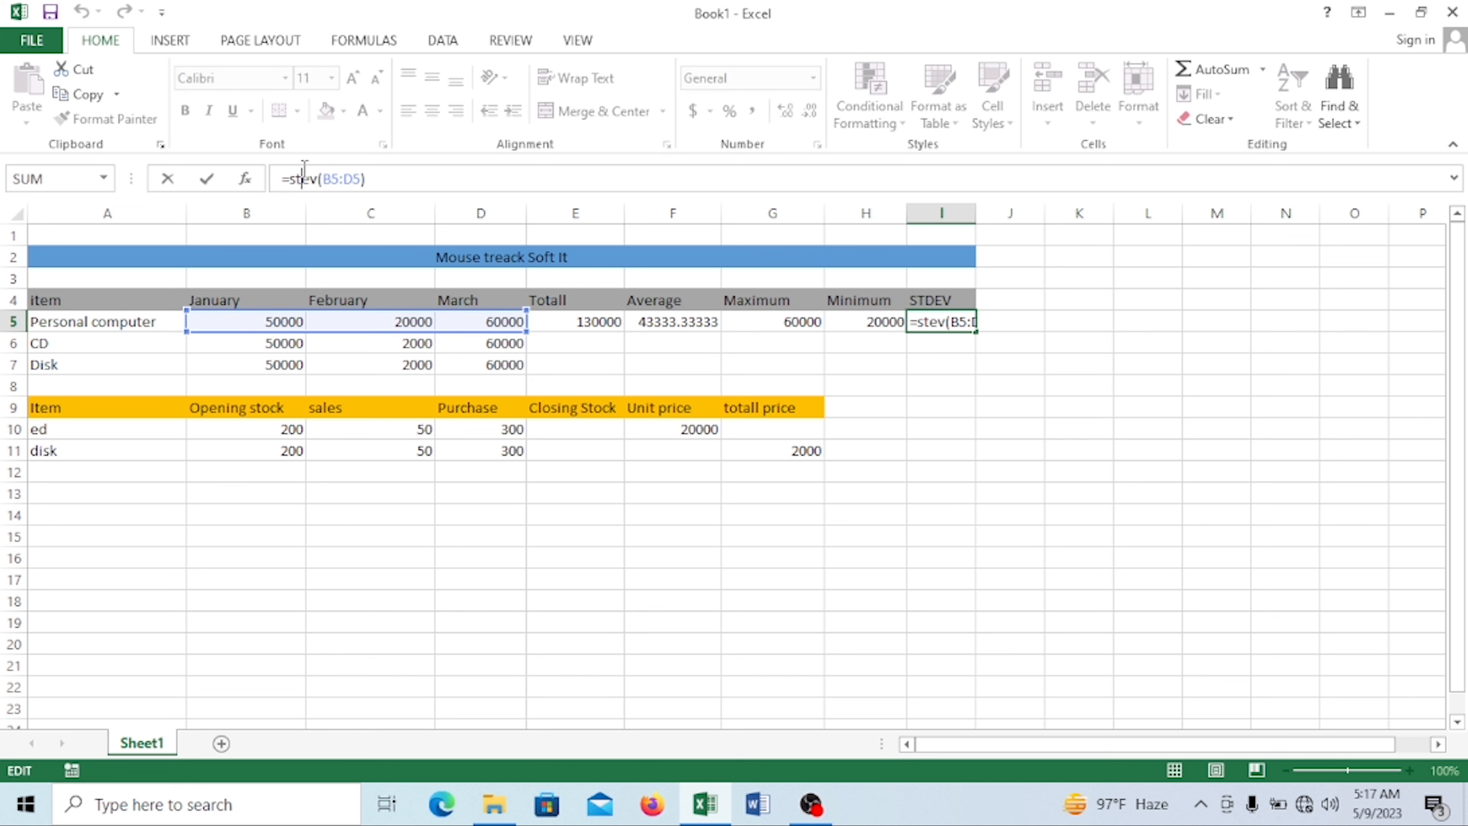
type("d")
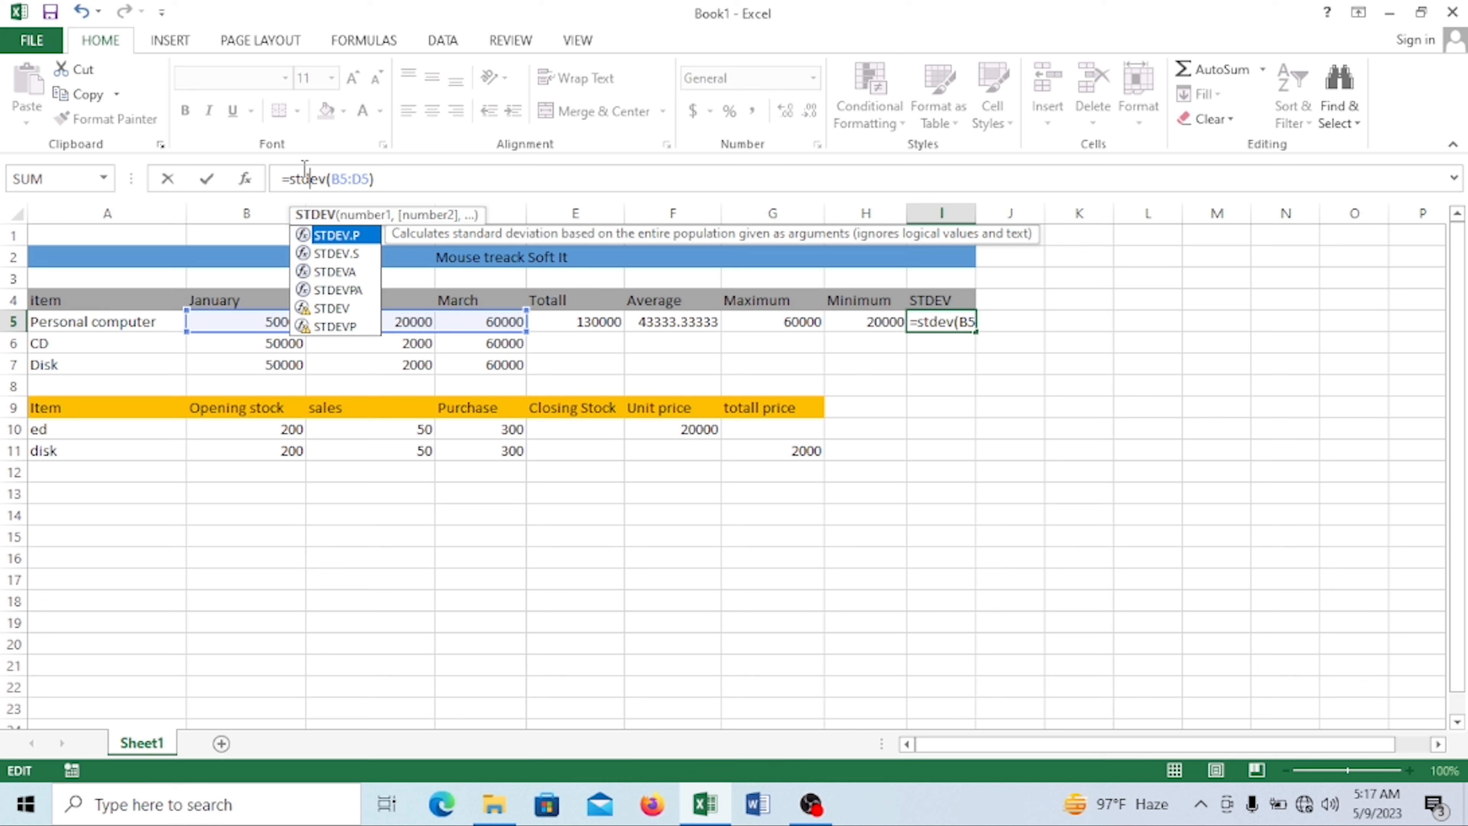
key("Return")
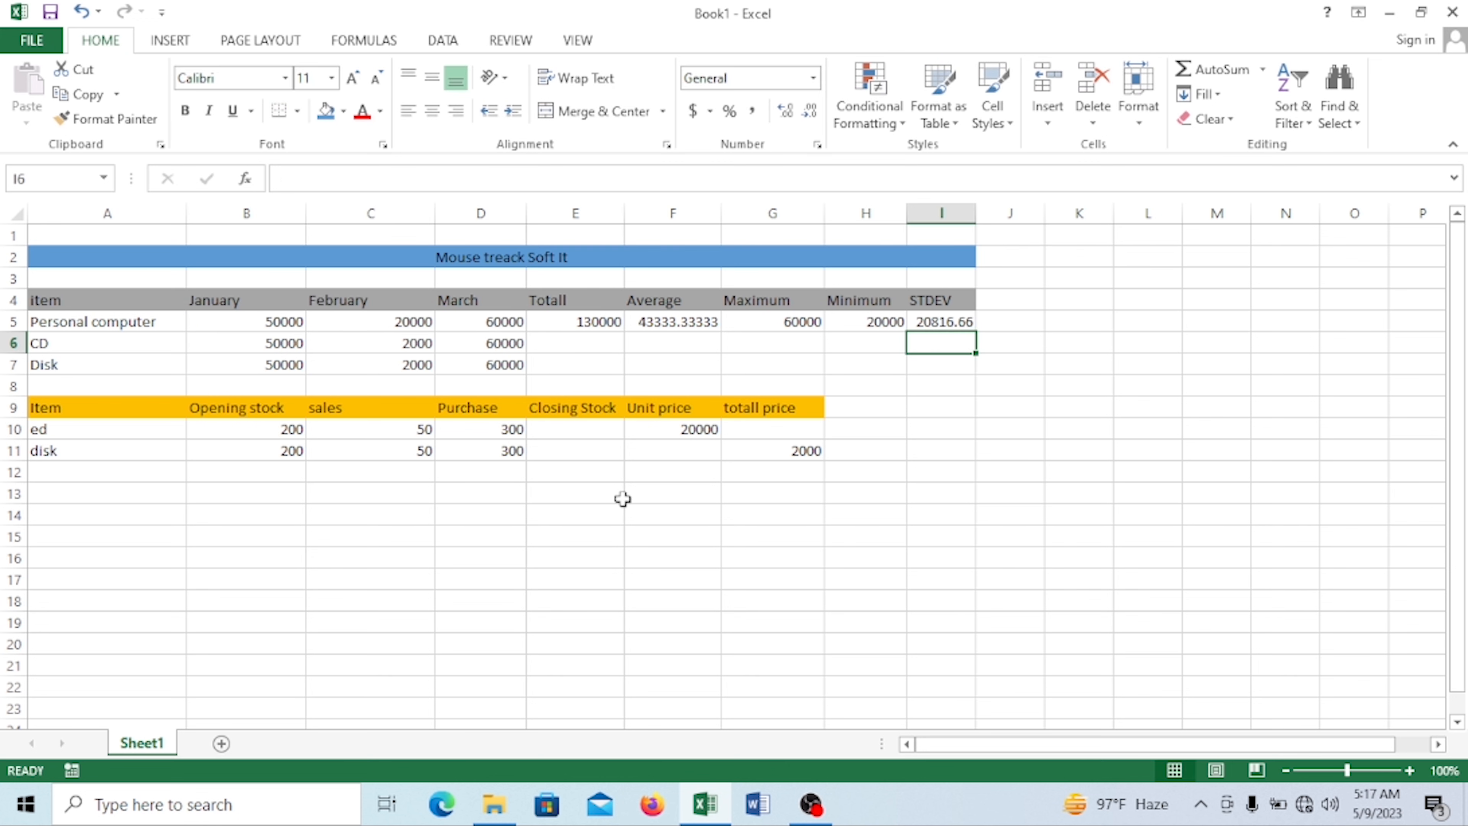
Fill the formulas in E5:I5 down through row 7 for the CD and Disk items
left_click_drag(557, 320, 960, 323)
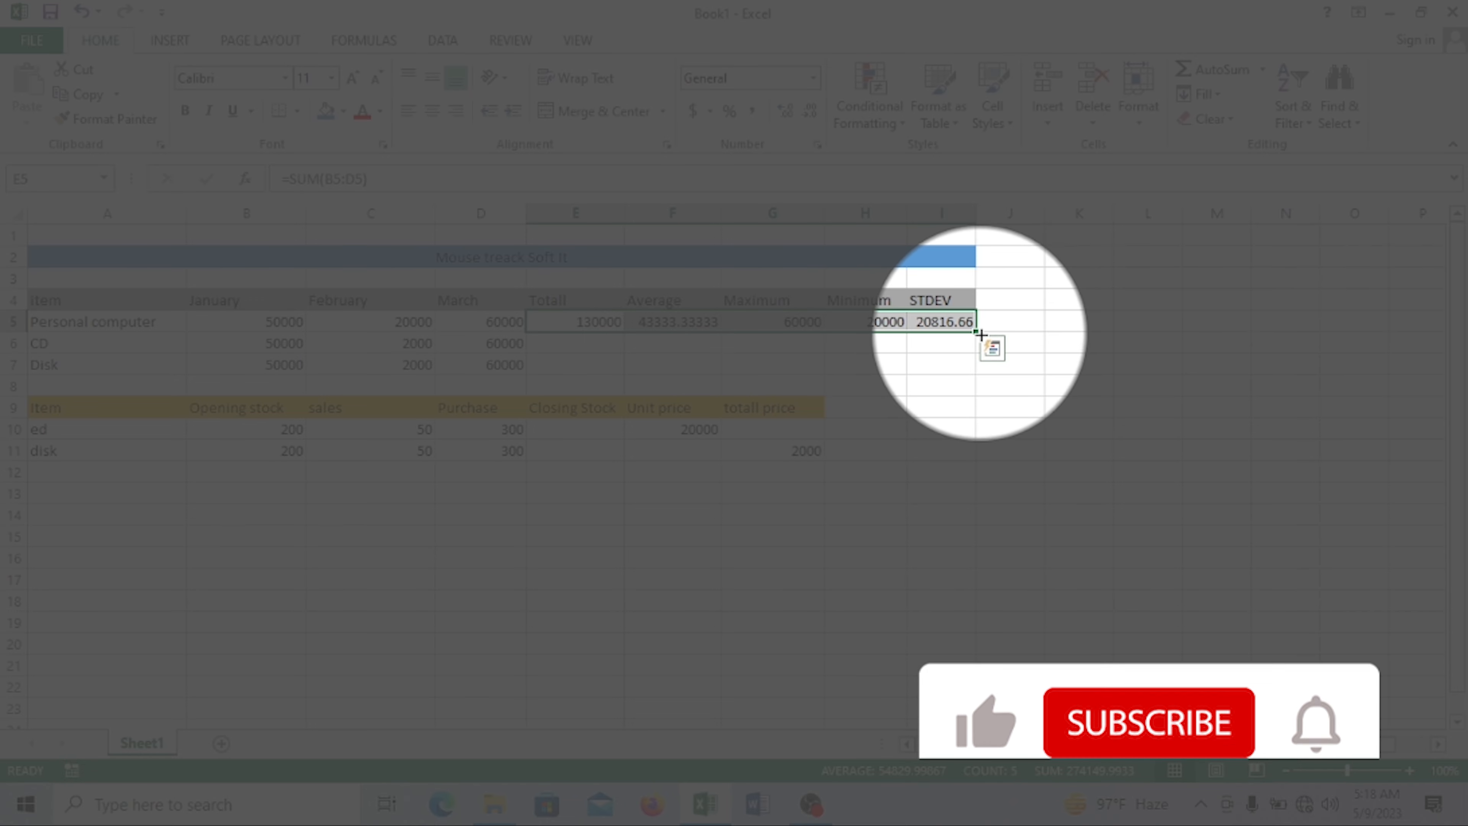
left_click_drag(981, 333, 980, 374)
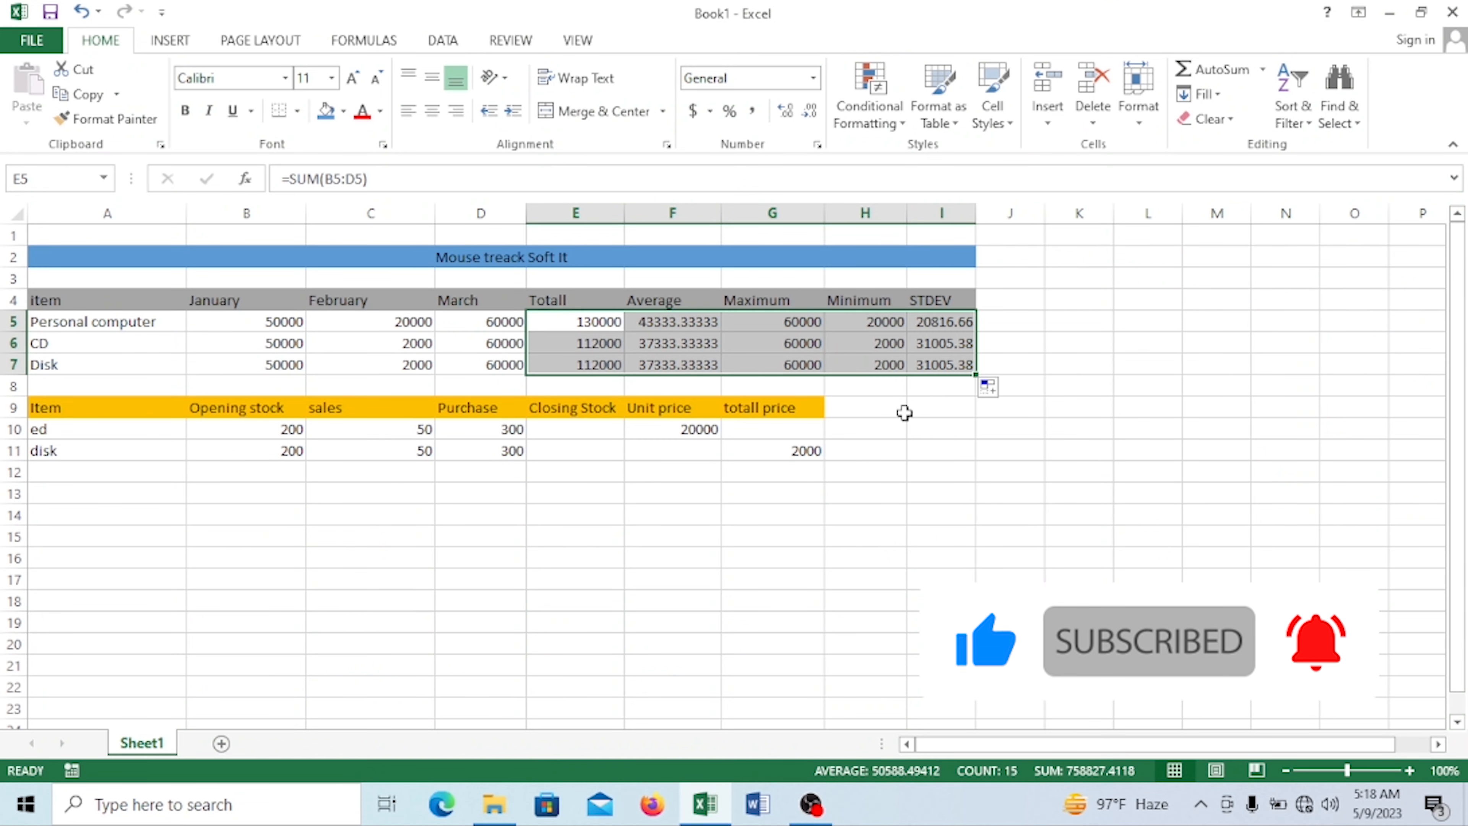
left_click(595, 367)
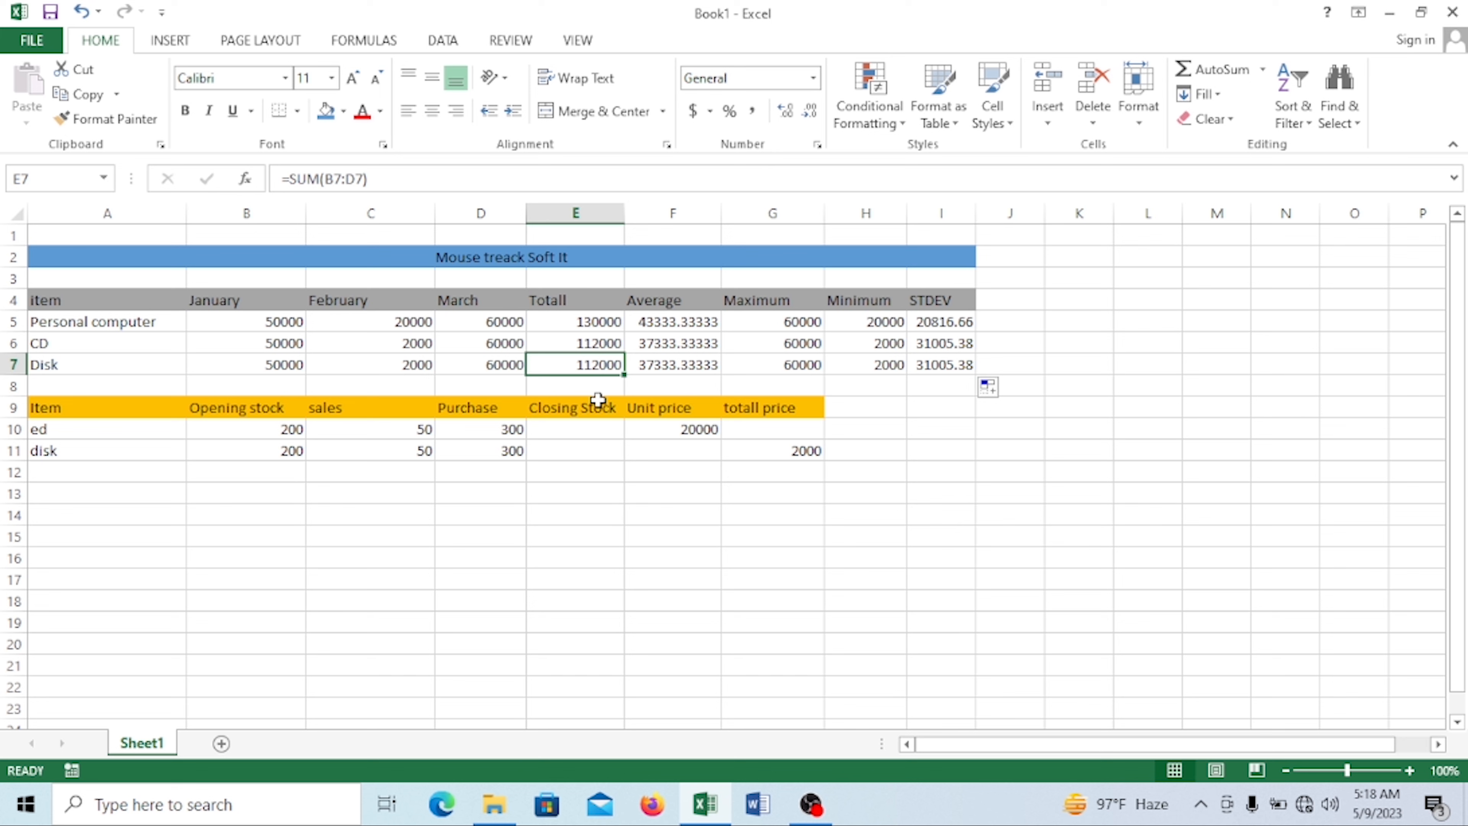
left_click_drag(568, 346, 931, 369)
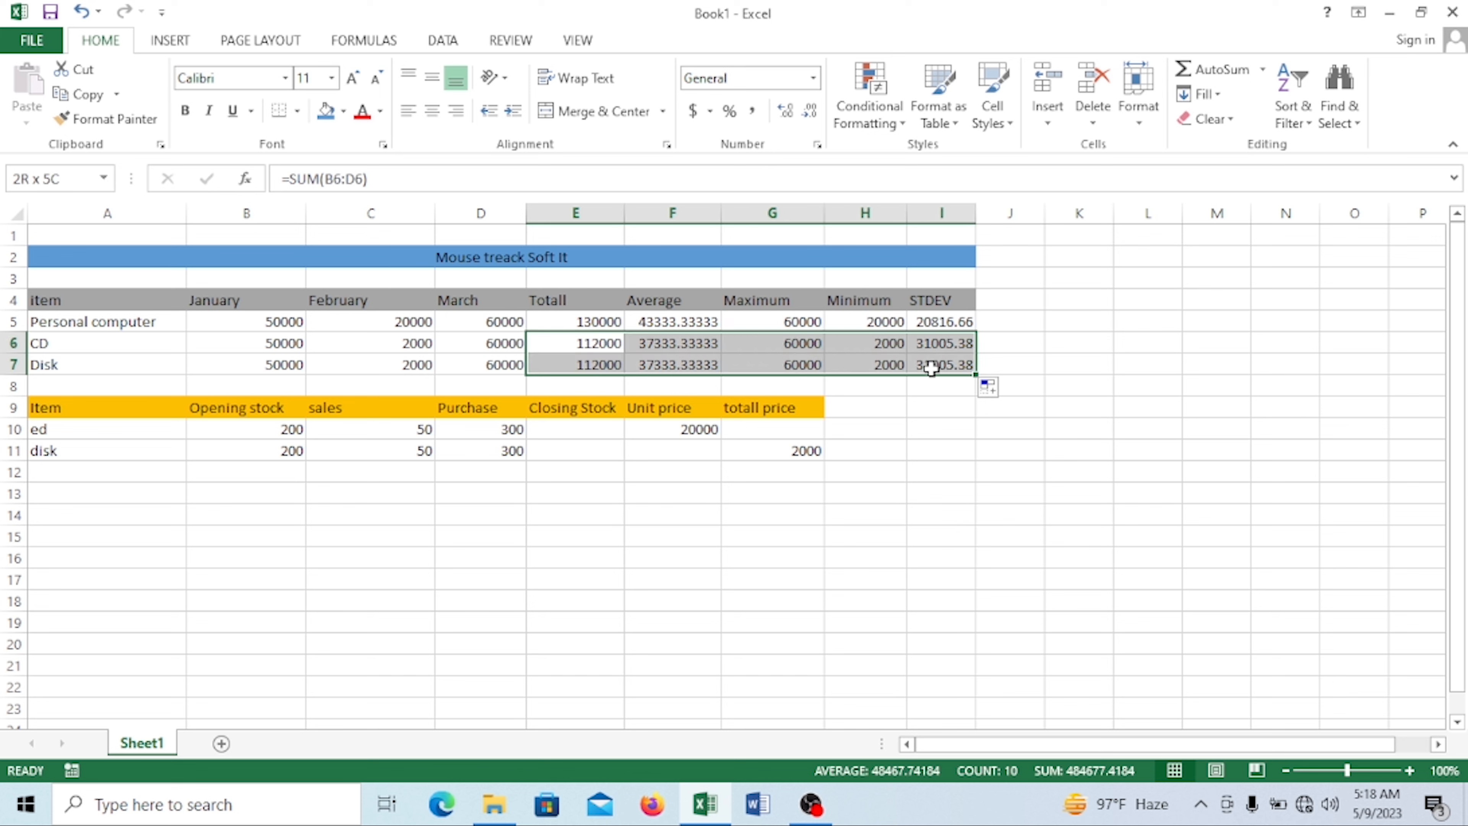
left_click(718, 342)
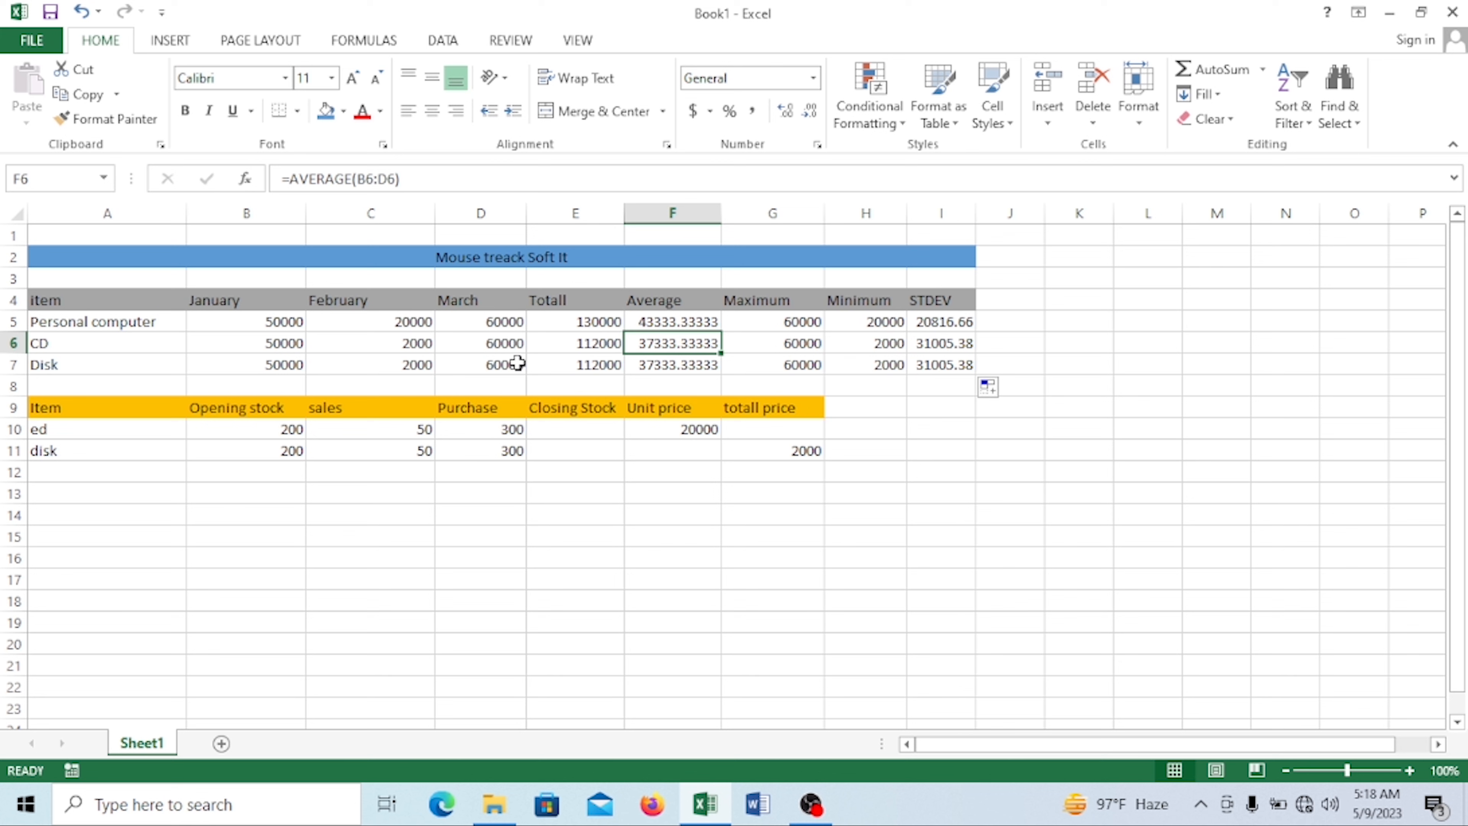
Calculate the closing stock of the ed item in E10 with =B10+D10-C10
left_click(568, 438)
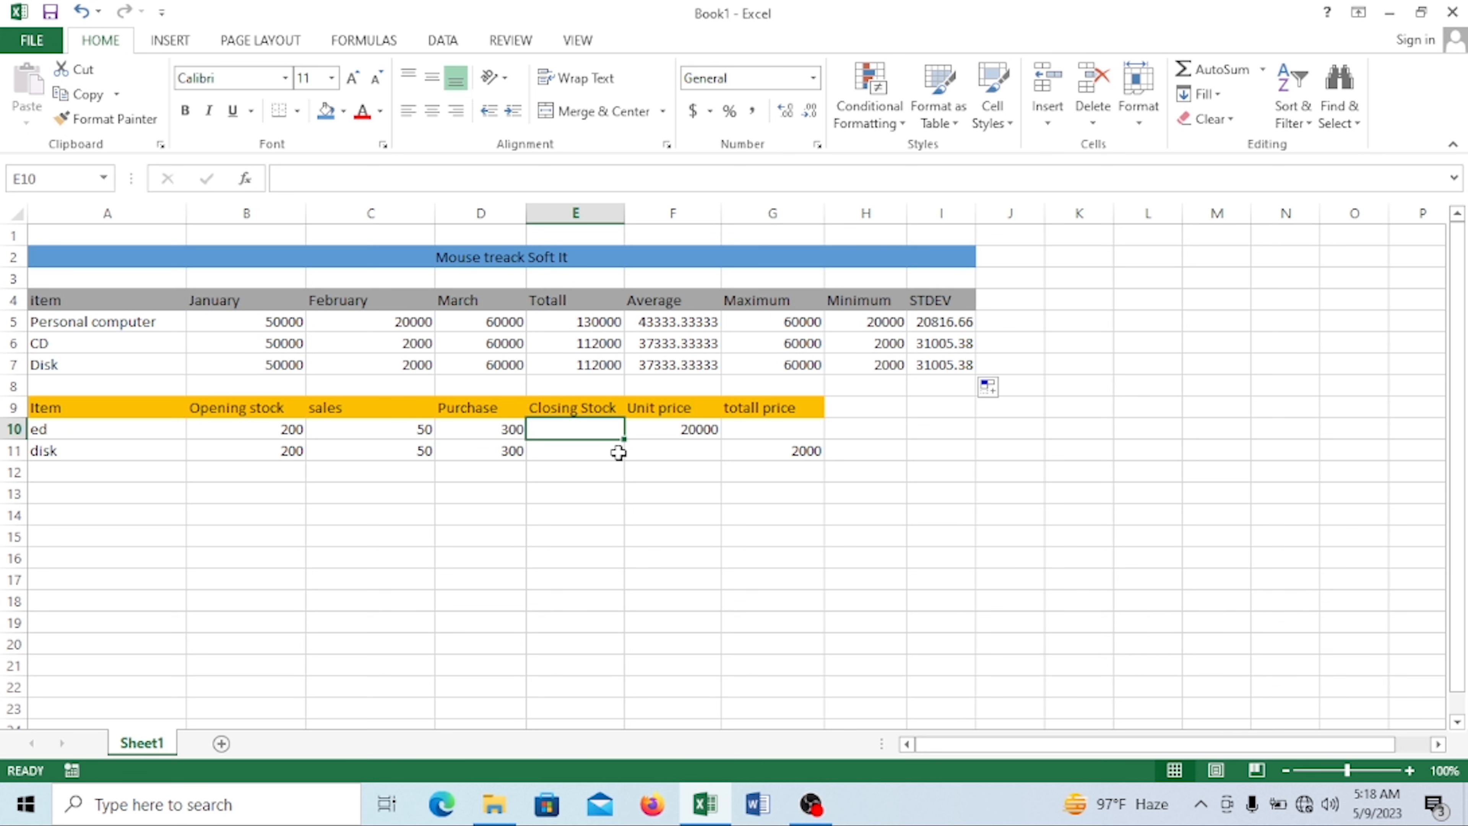
type("=")
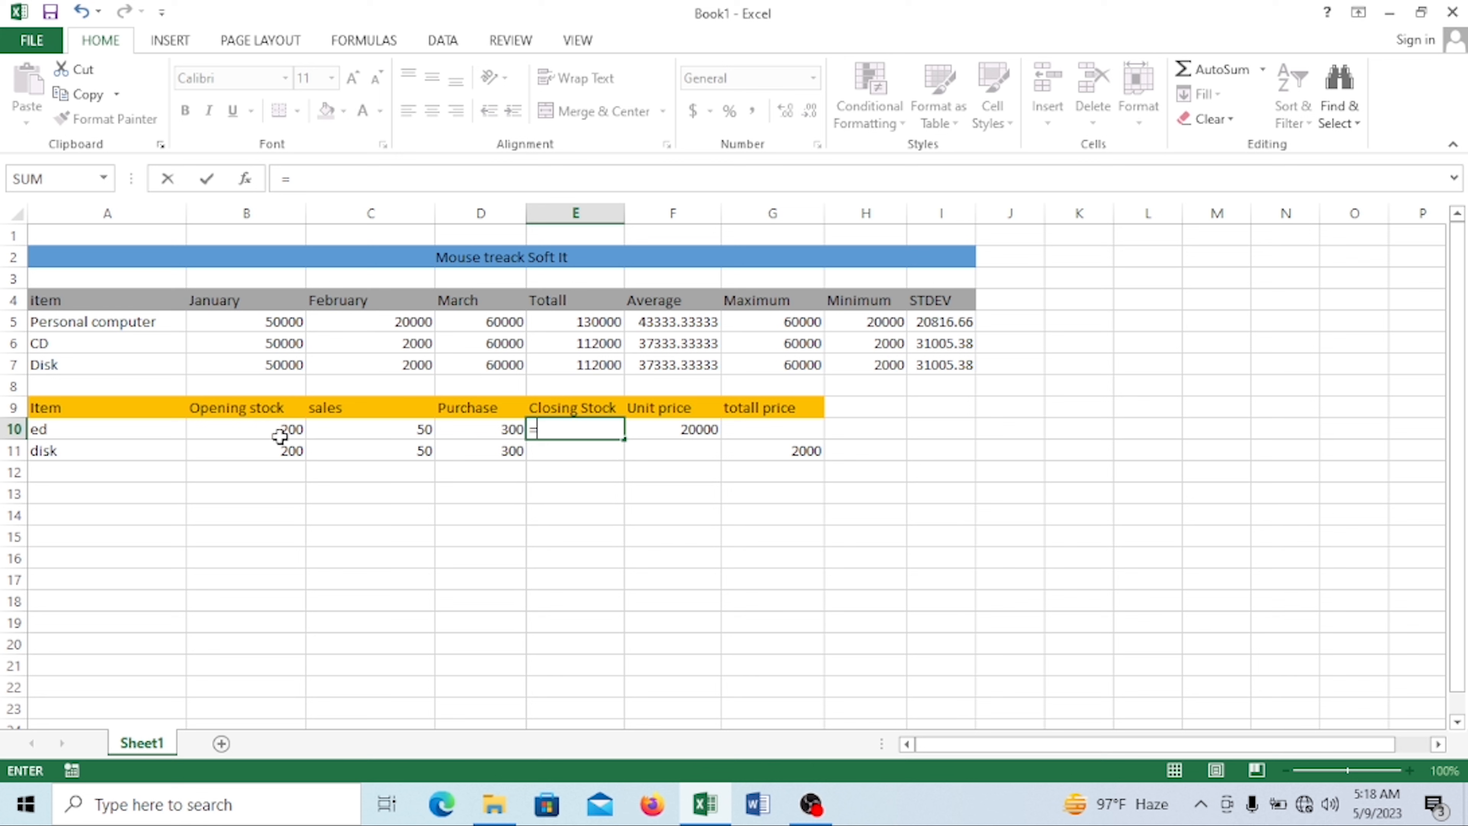
left_click(262, 435)
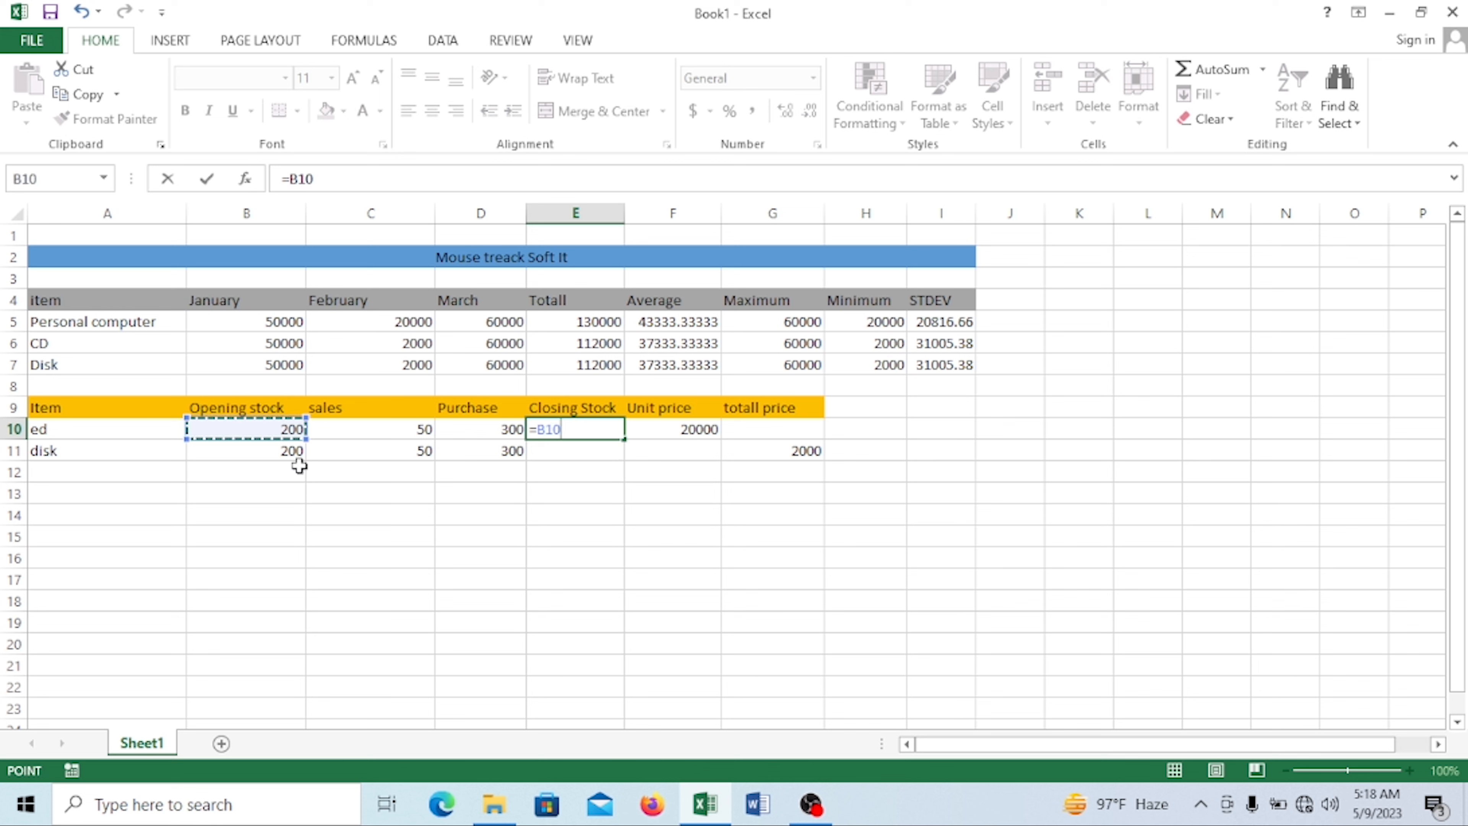
type("+")
left_click(480, 436)
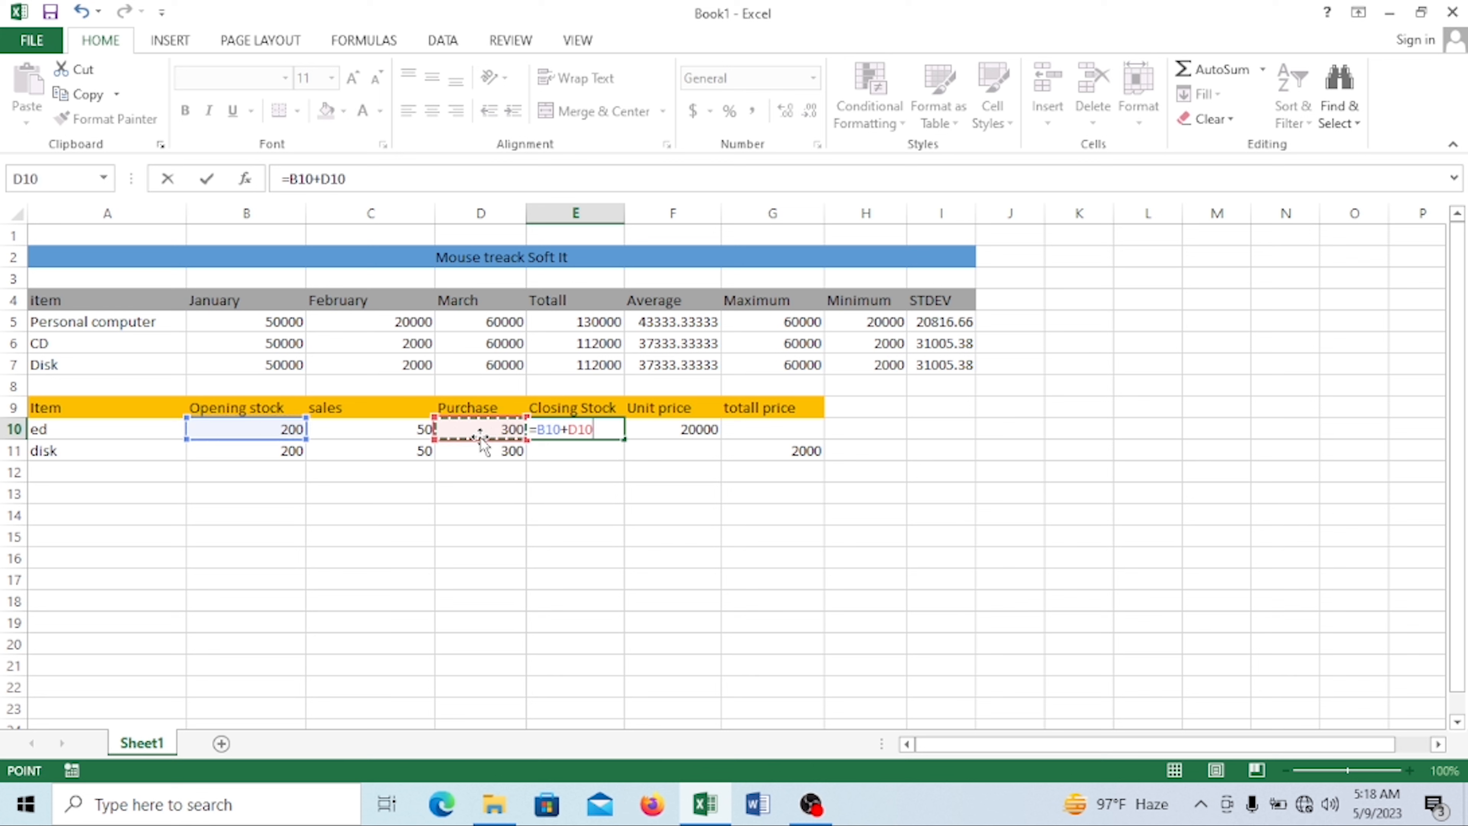
type("-")
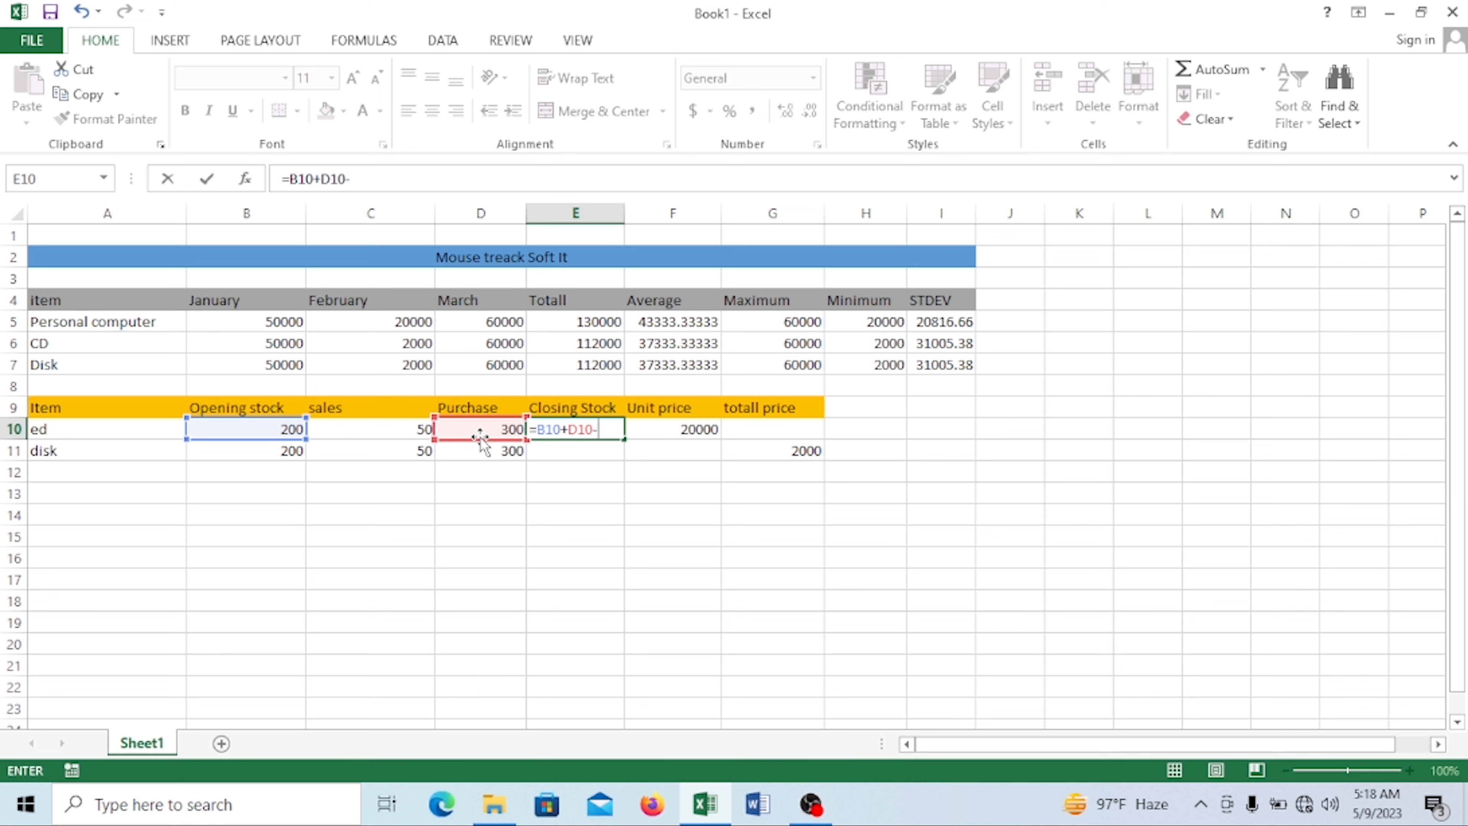
left_click(369, 428)
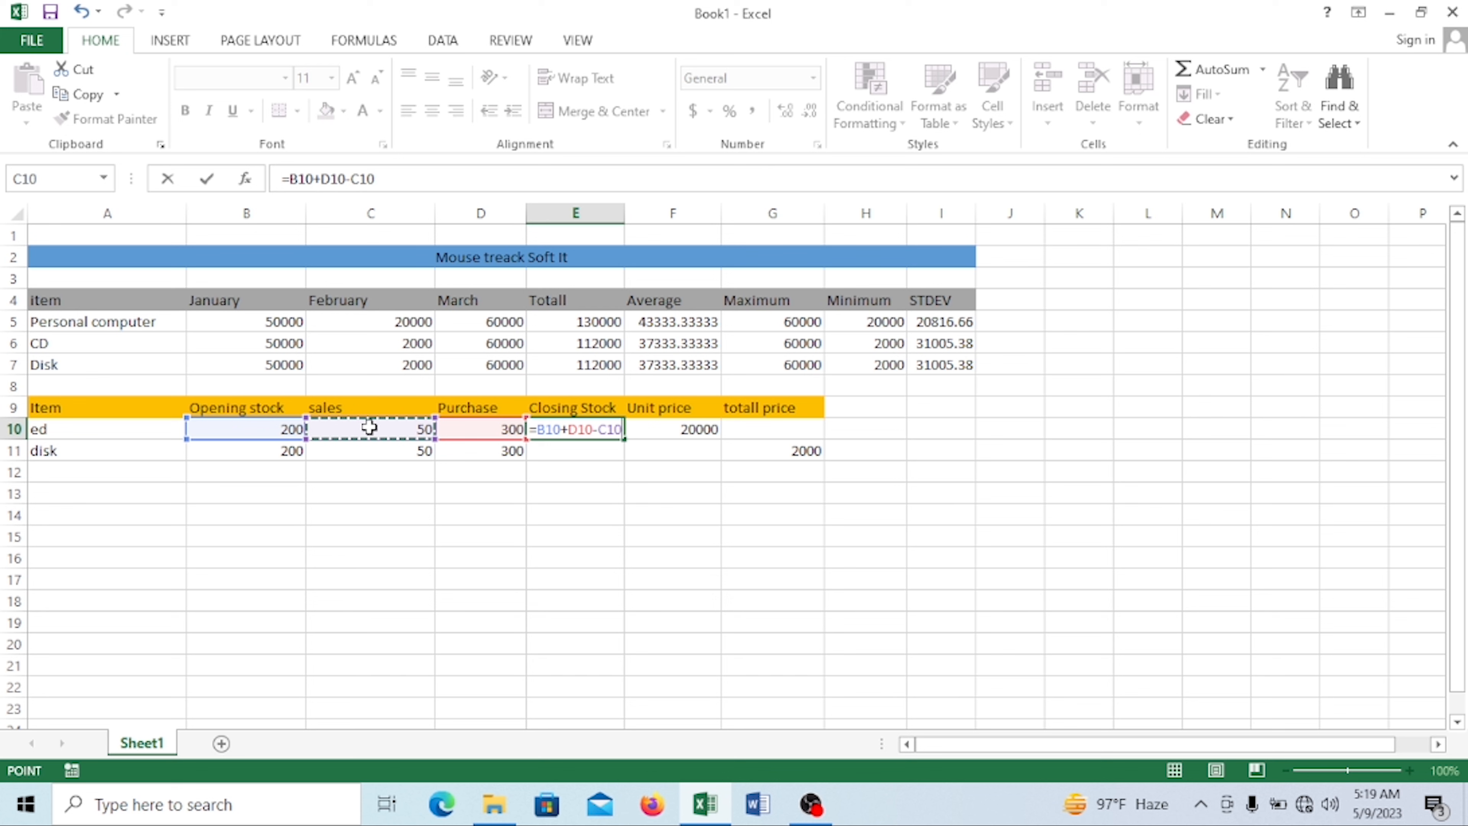
key("KP_5")
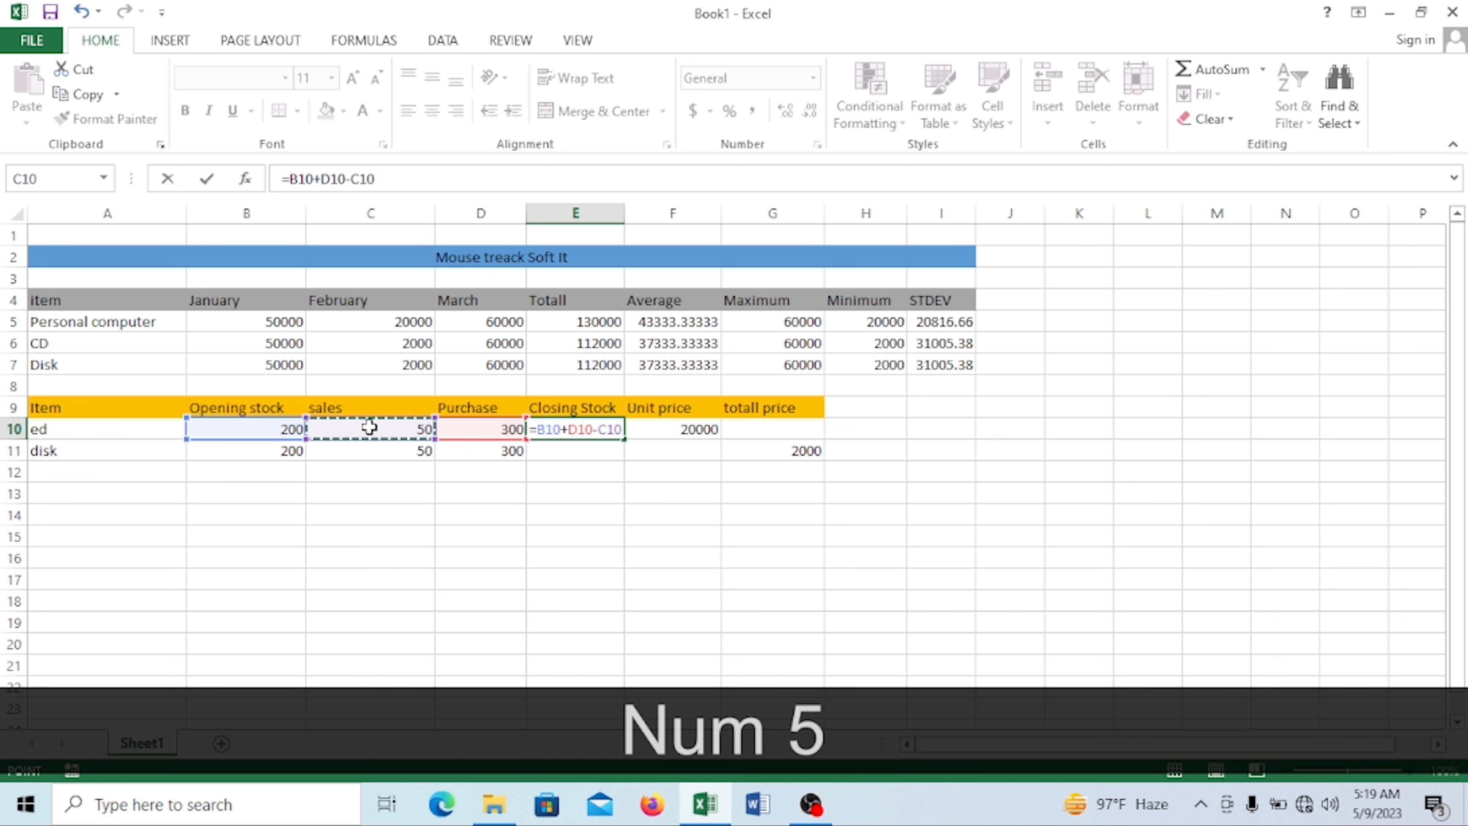
key("Return")
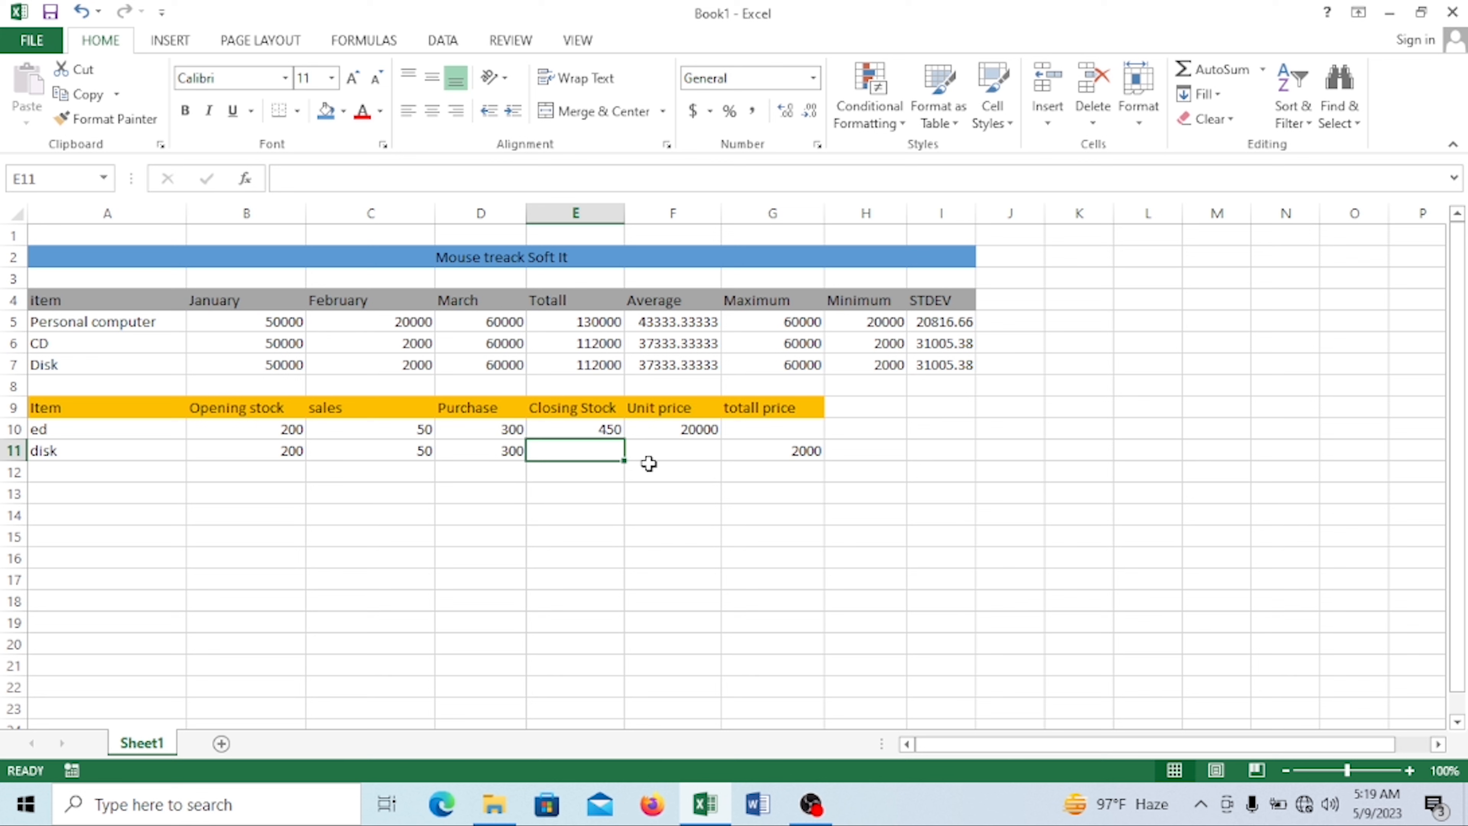
Fill the Closing Stock formula from E10 down to E11 for the disk item
left_click(587, 432)
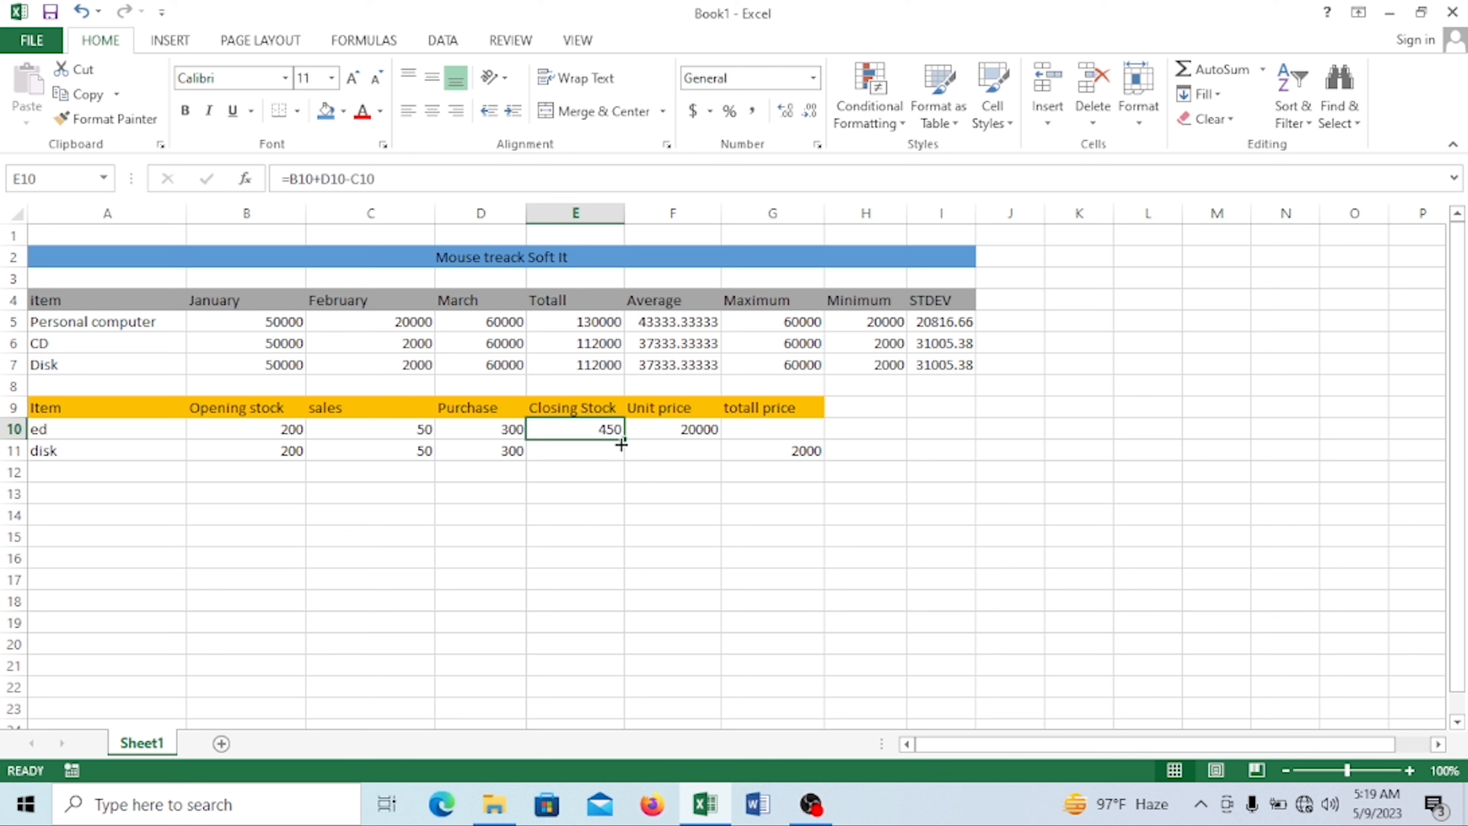
left_click_drag(625, 440, 618, 471)
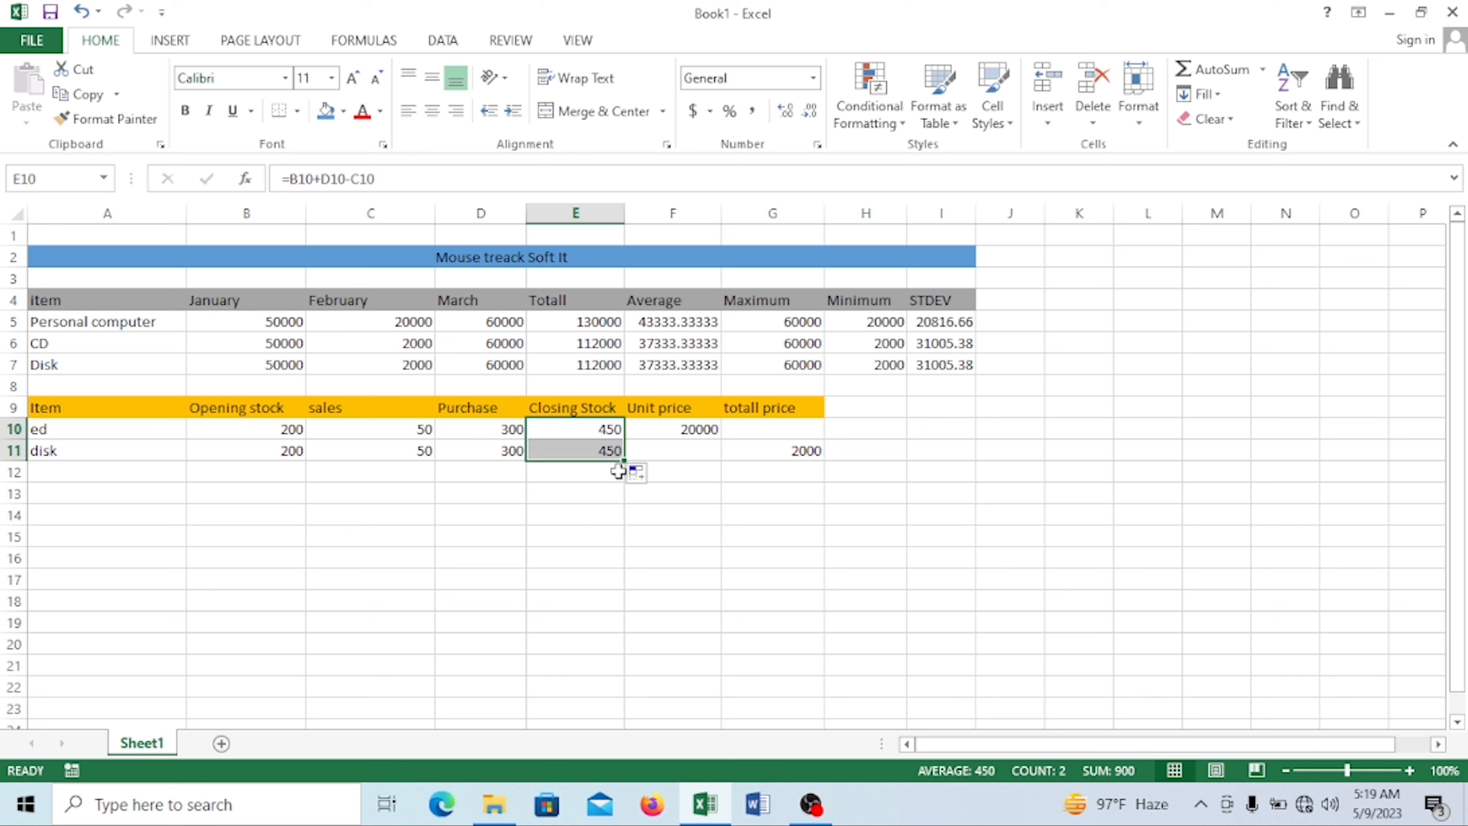
left_click(587, 450)
left_click(581, 427)
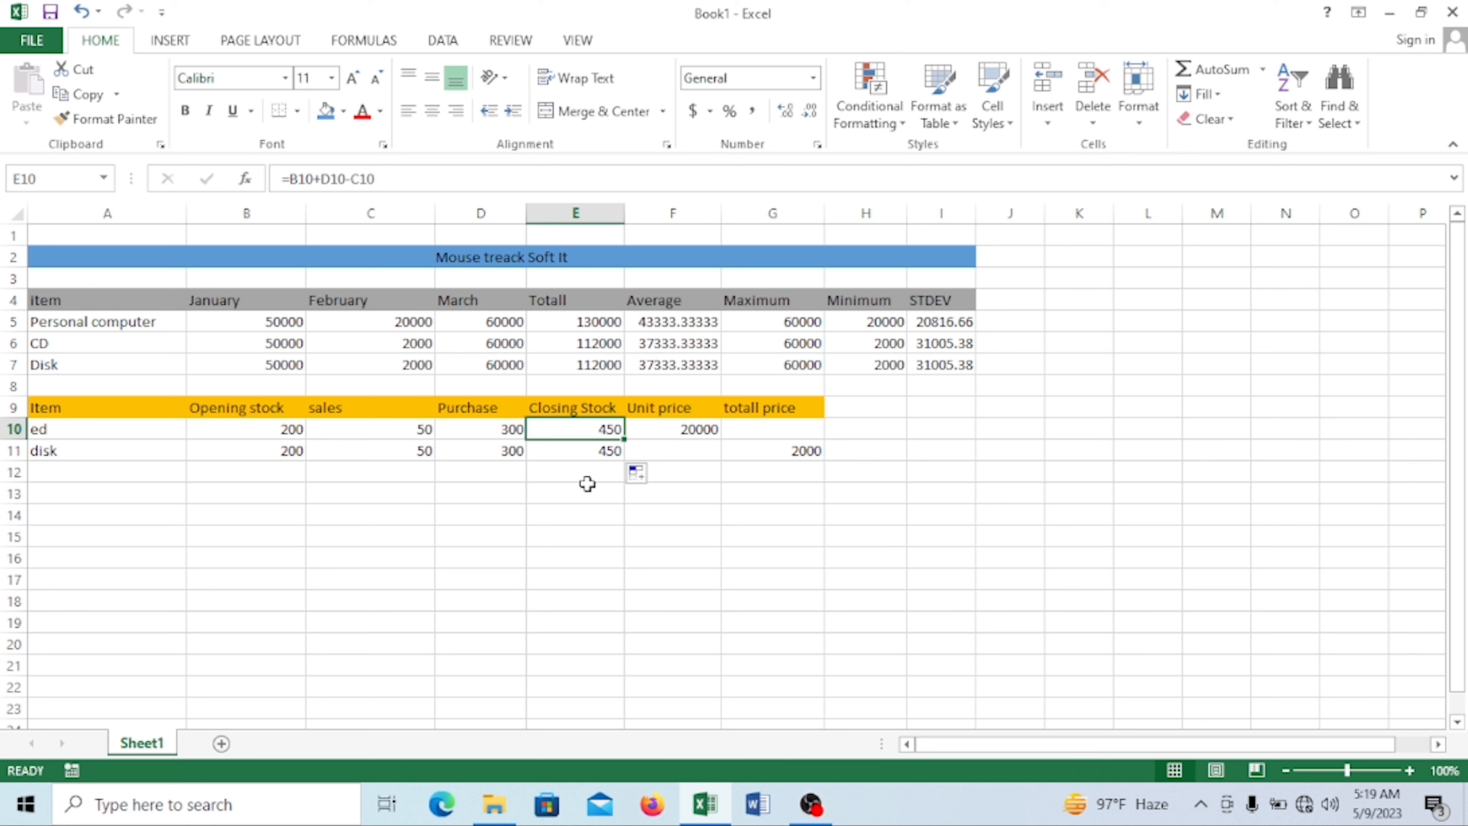
left_click(605, 457)
left_click(681, 426)
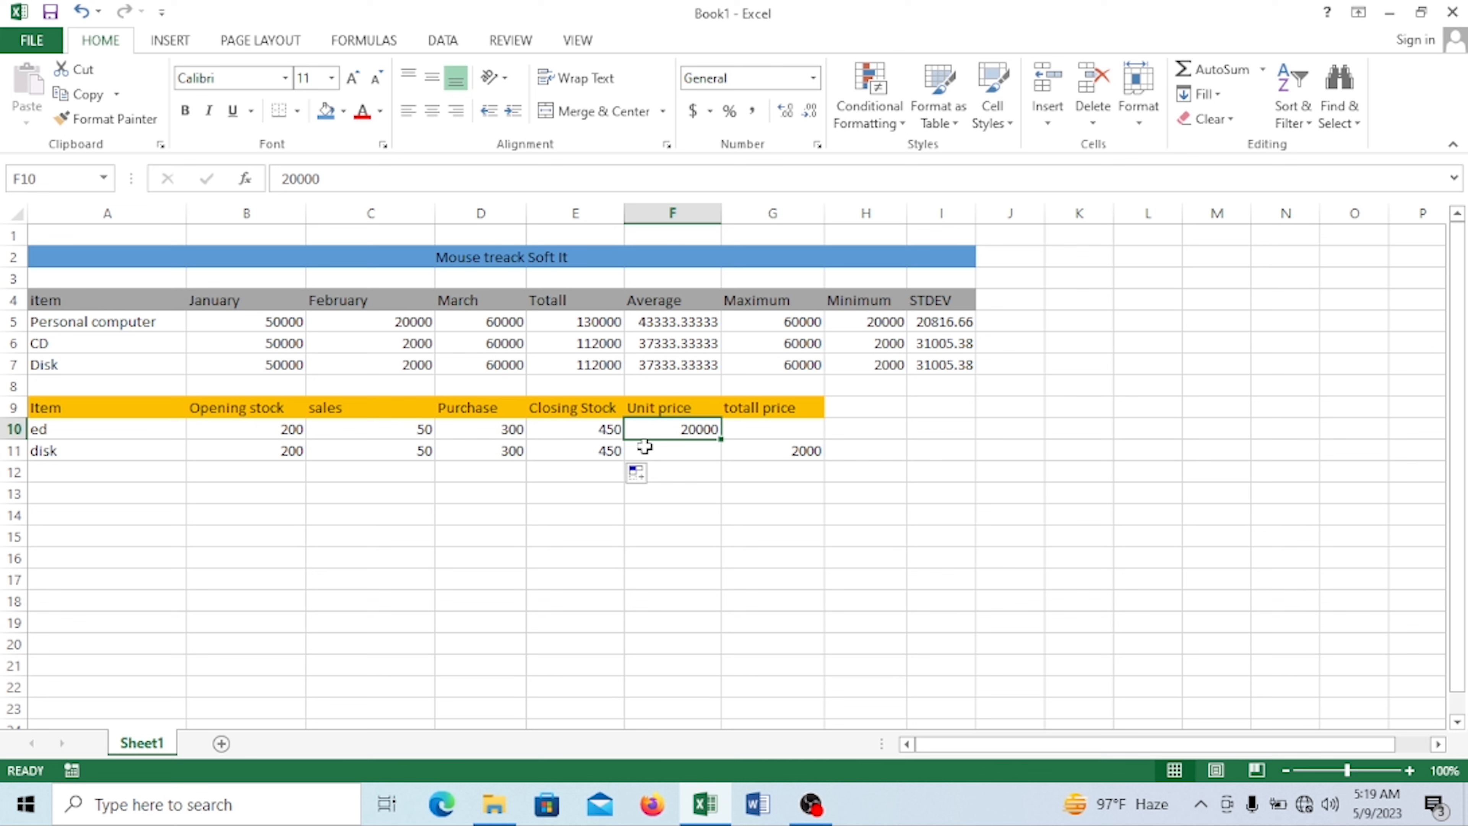
left_click(689, 450)
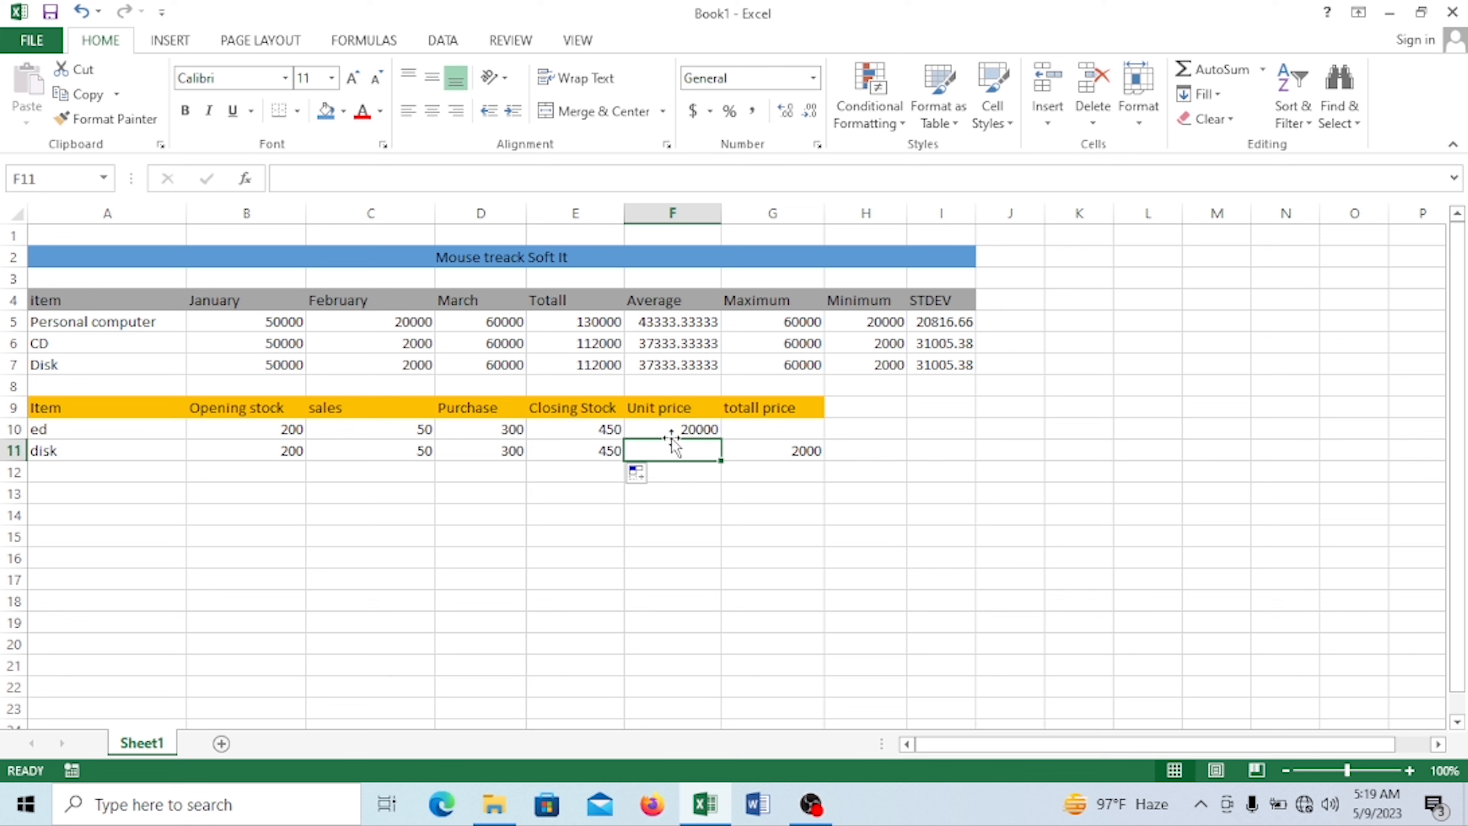
left_click(673, 429)
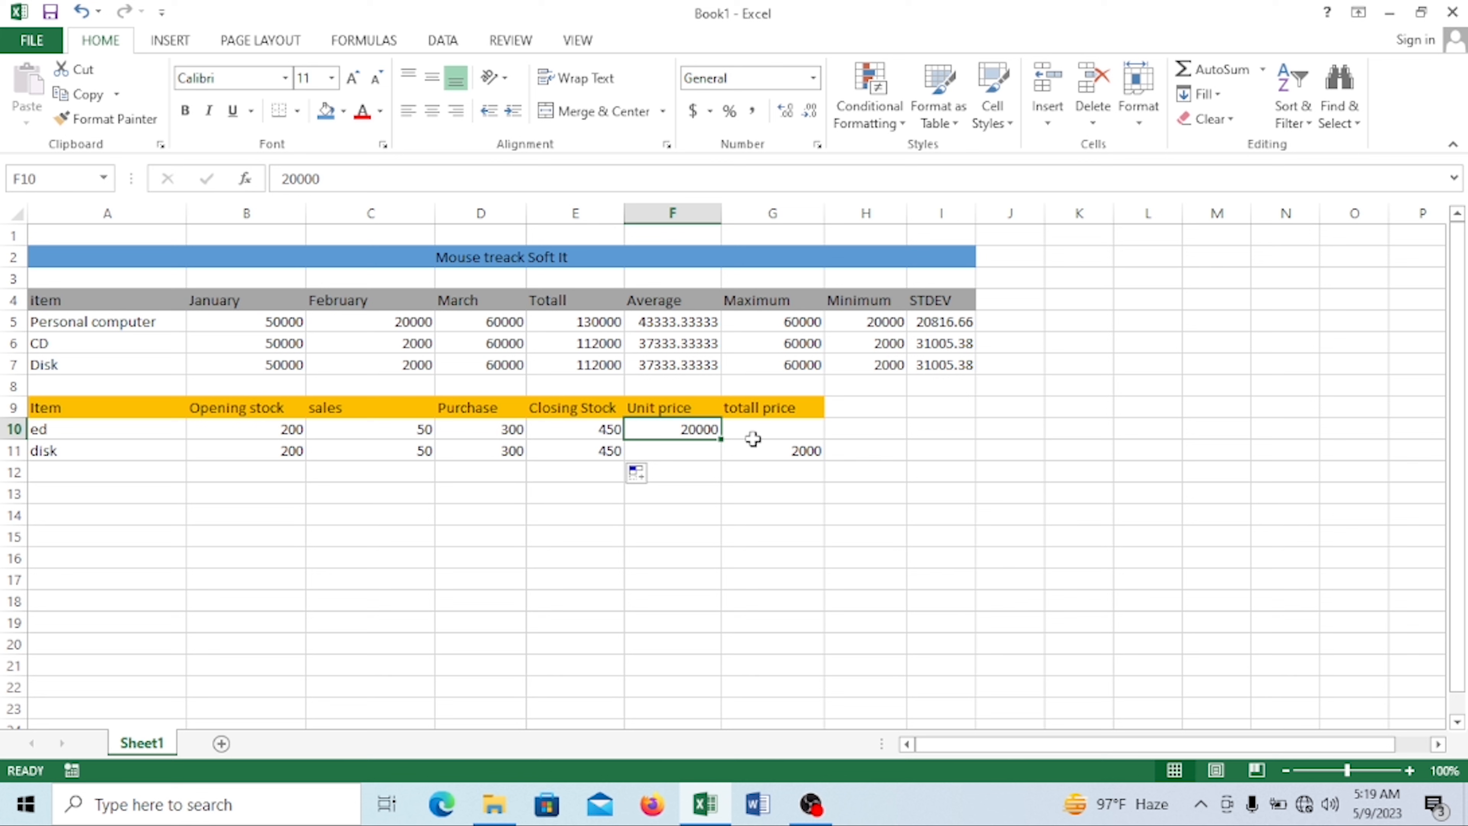
left_click(786, 435)
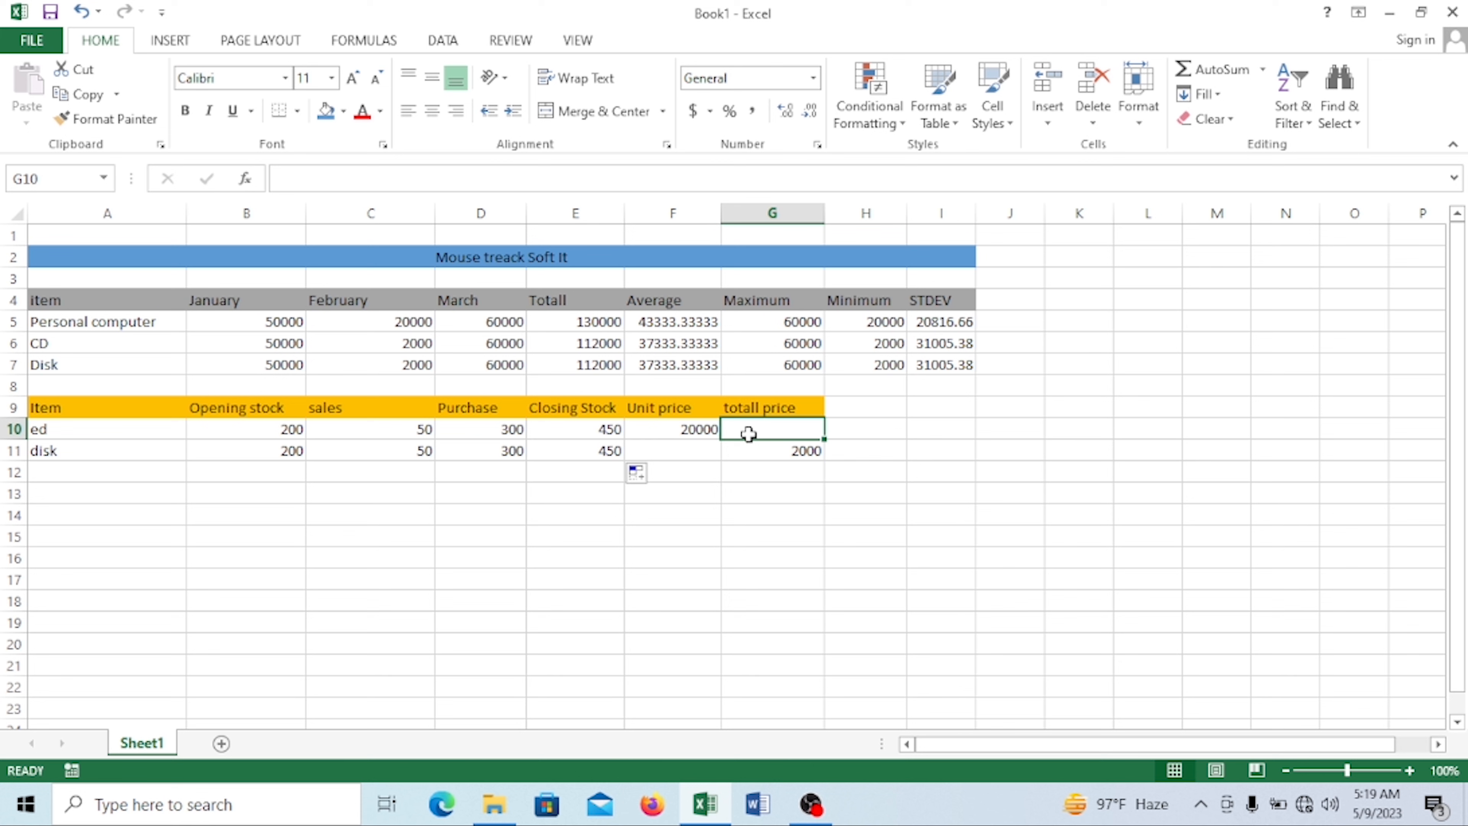
left_click(589, 427)
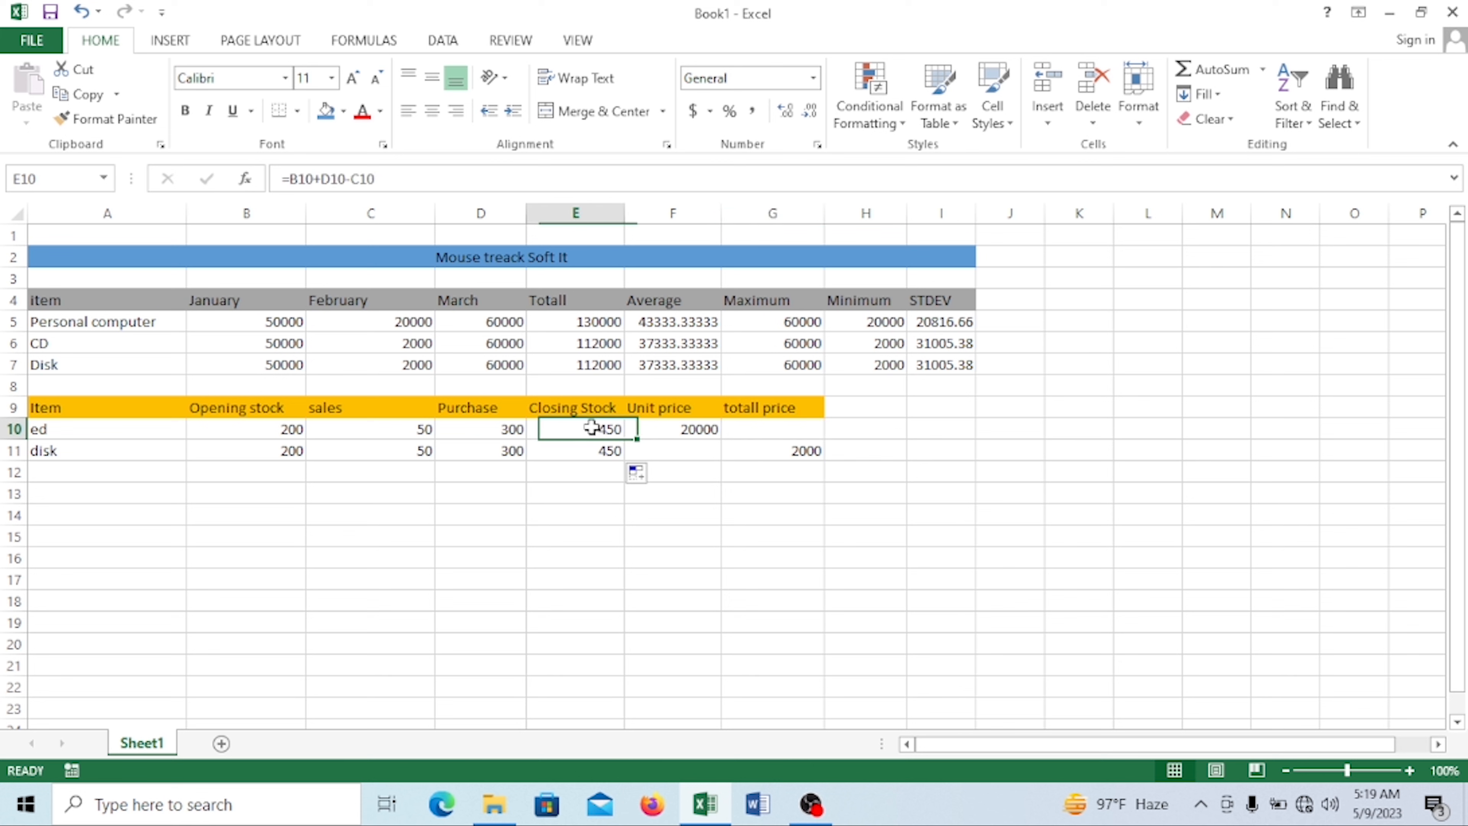
Calculate the total price of the ed item in G10 by multiplying closing stock by unit price, =E10*F10
left_click(750, 428)
type("=")
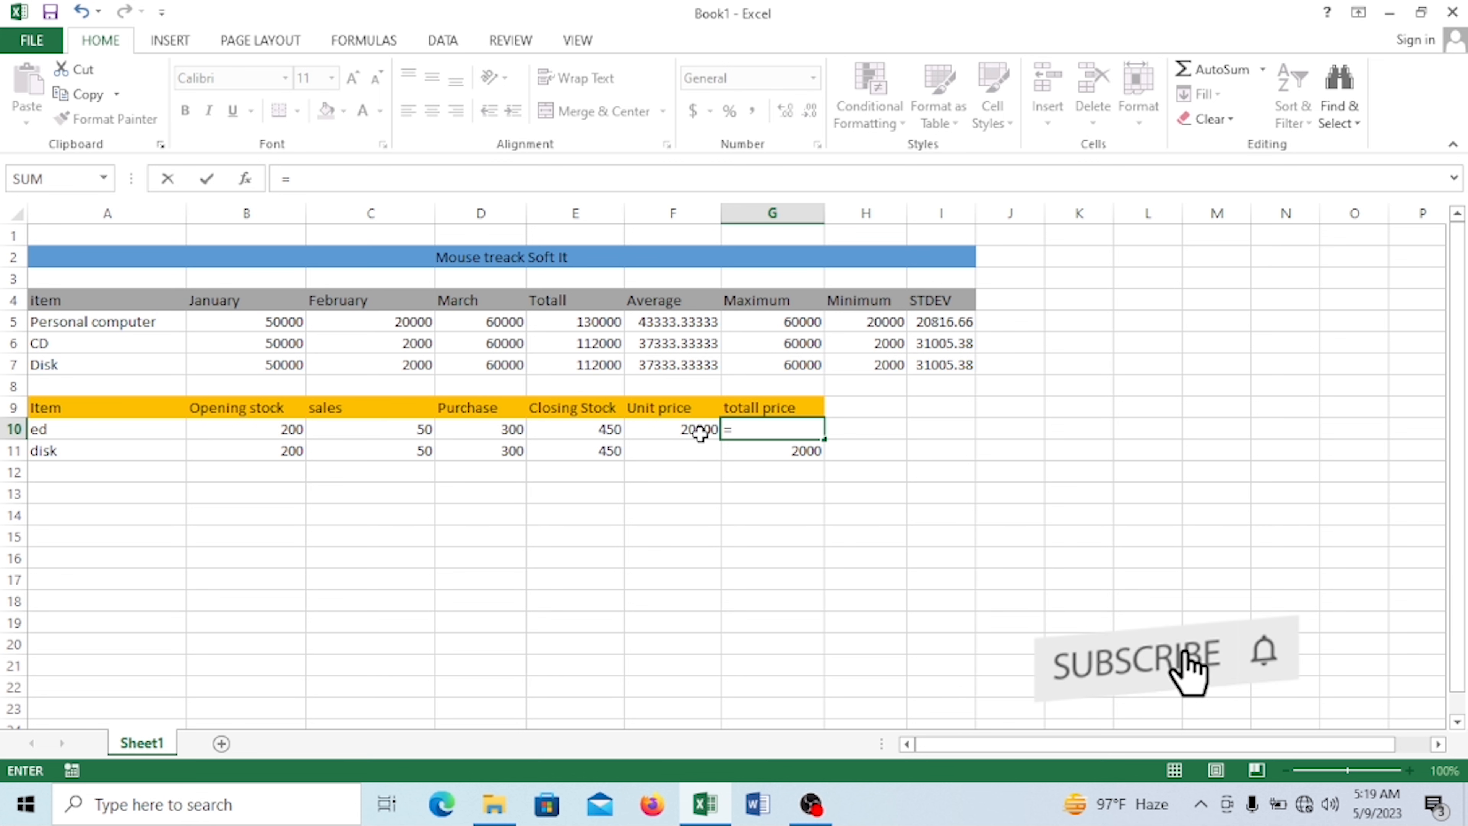
left_click(584, 434)
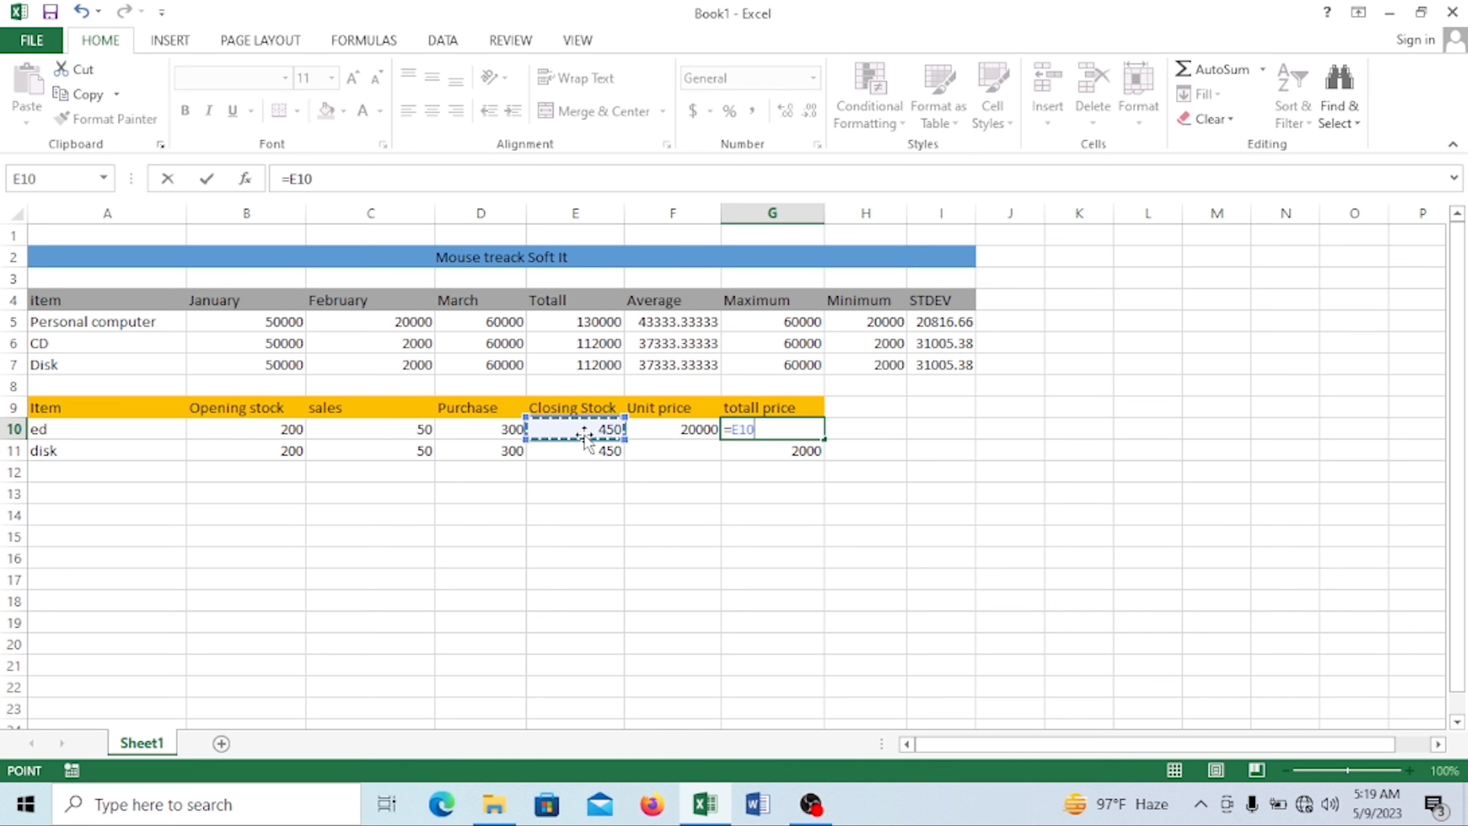
type("*")
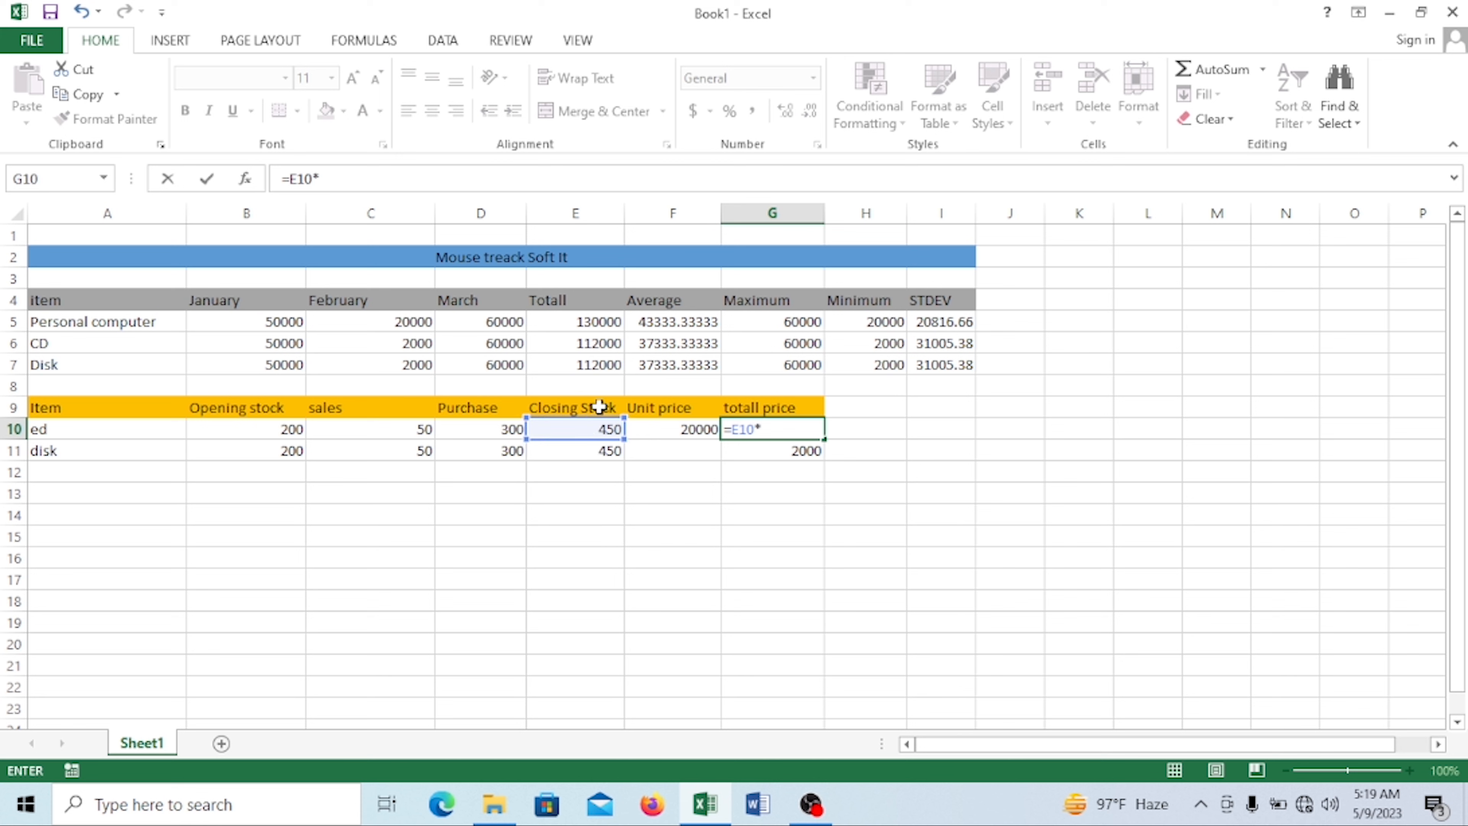
left_click(657, 428)
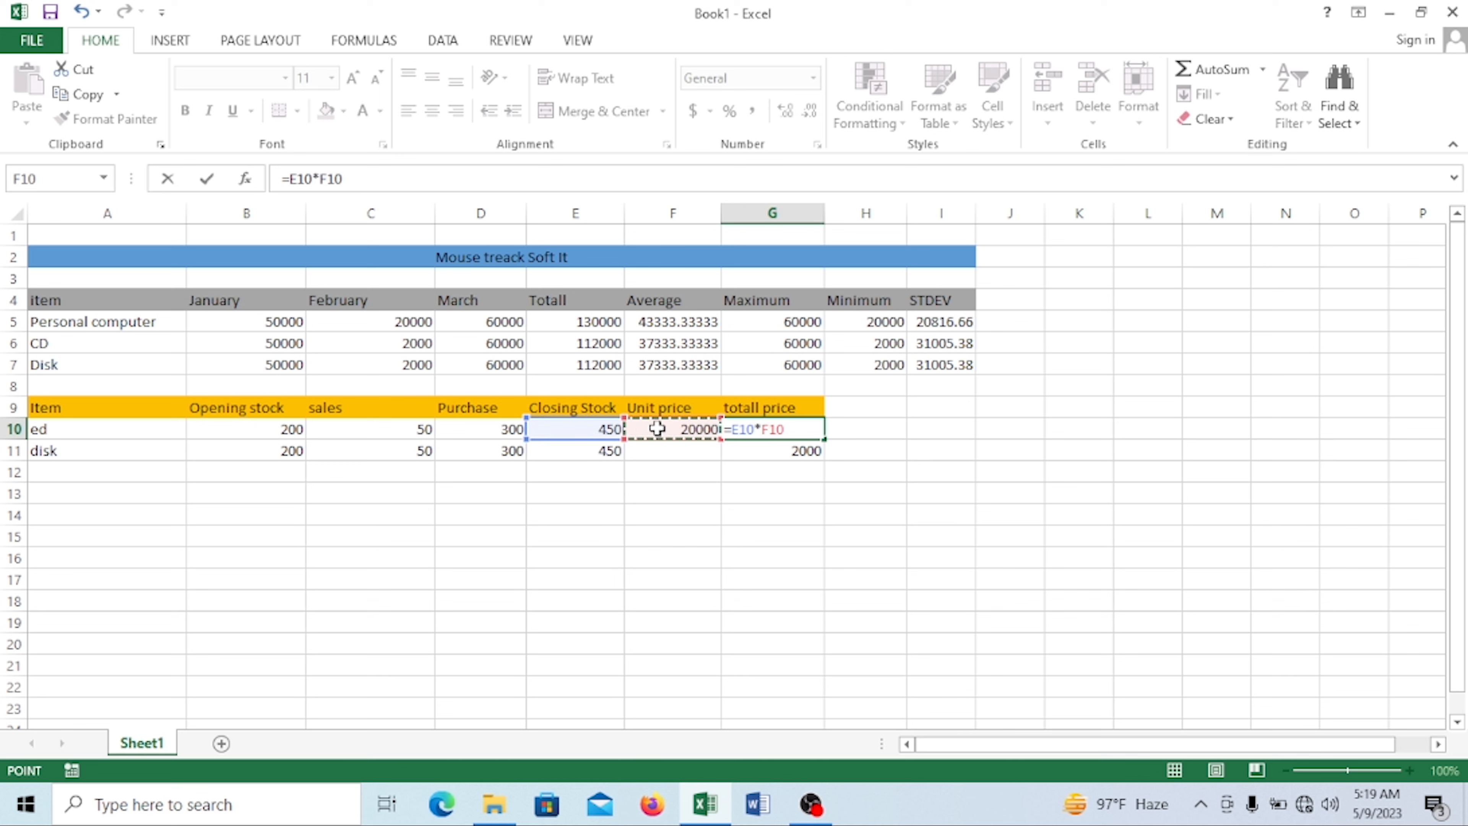
key("Return")
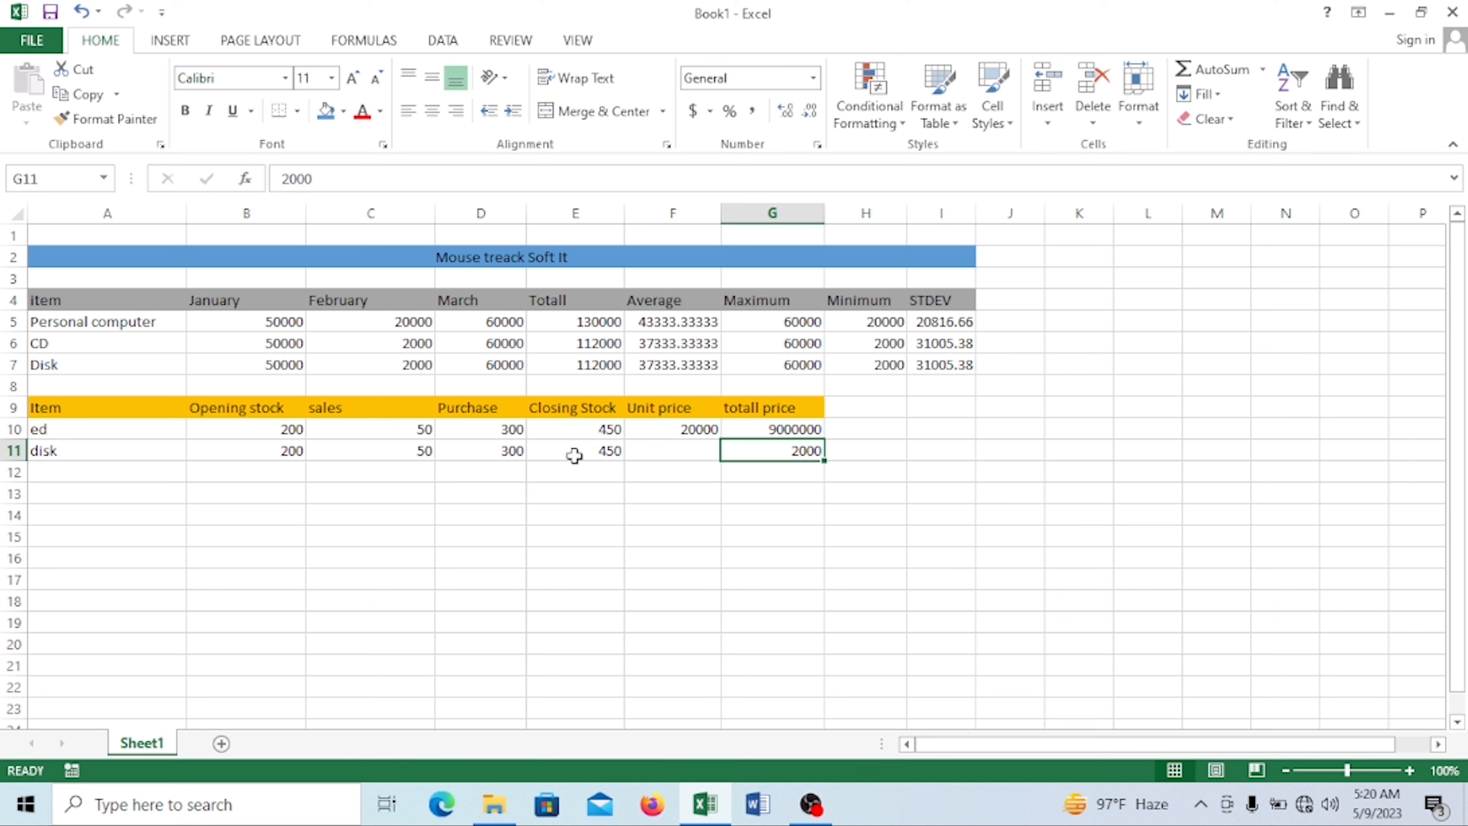
Enter the formula =E11/G11 in F11 as the unit price of the disk item
left_click(788, 495)
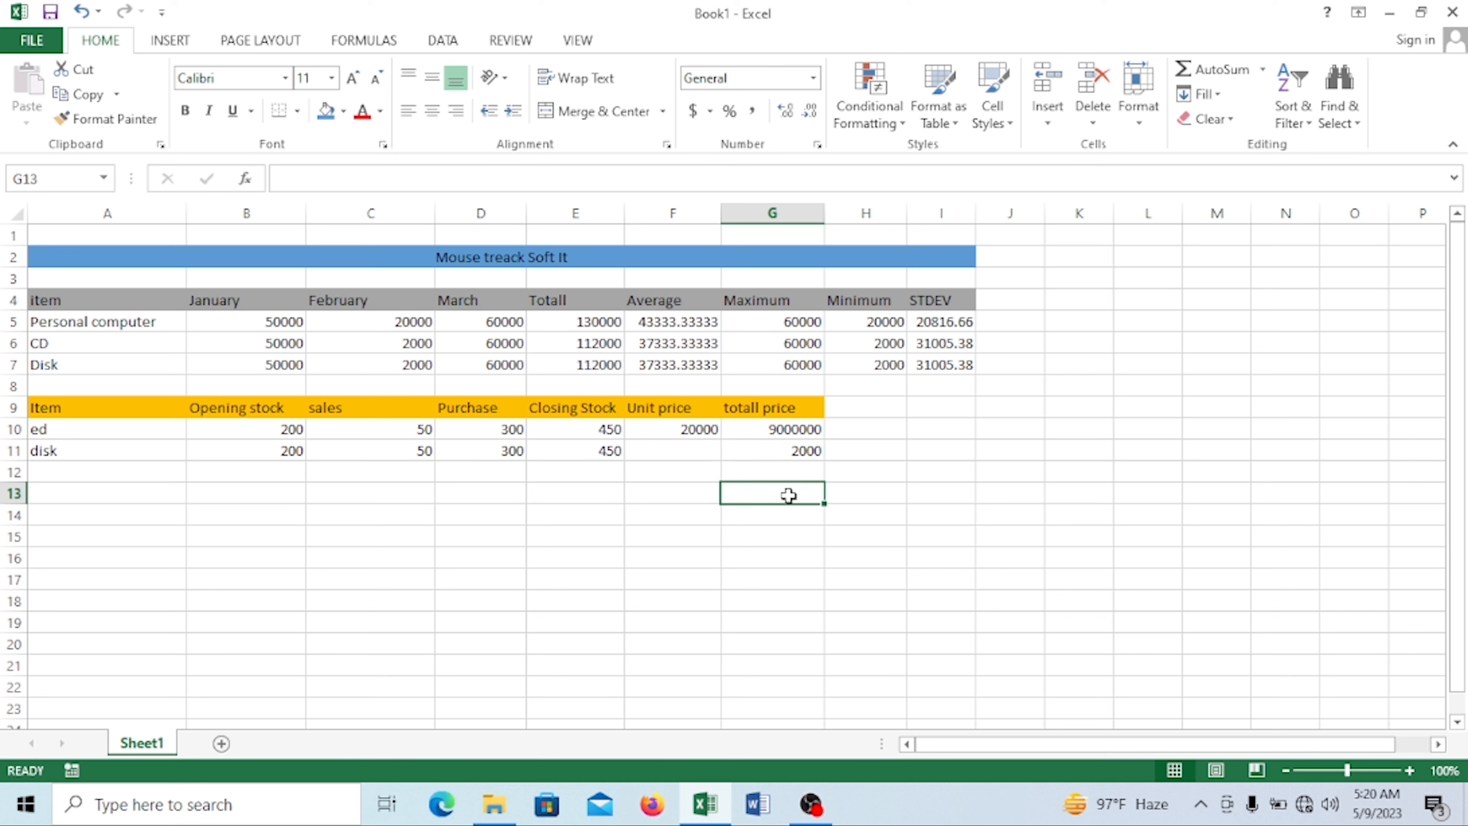
left_click(788, 457)
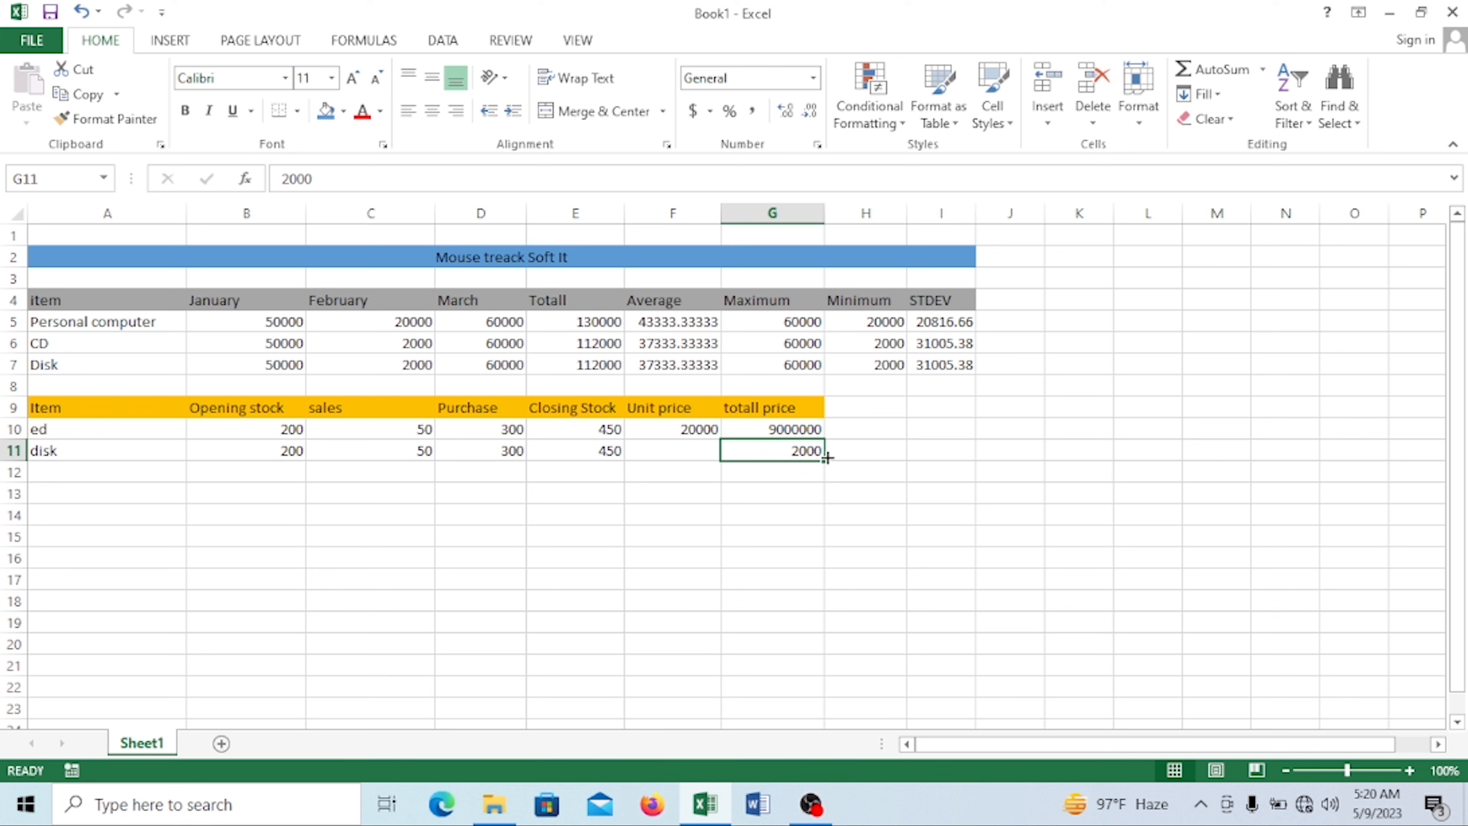
left_click(684, 449)
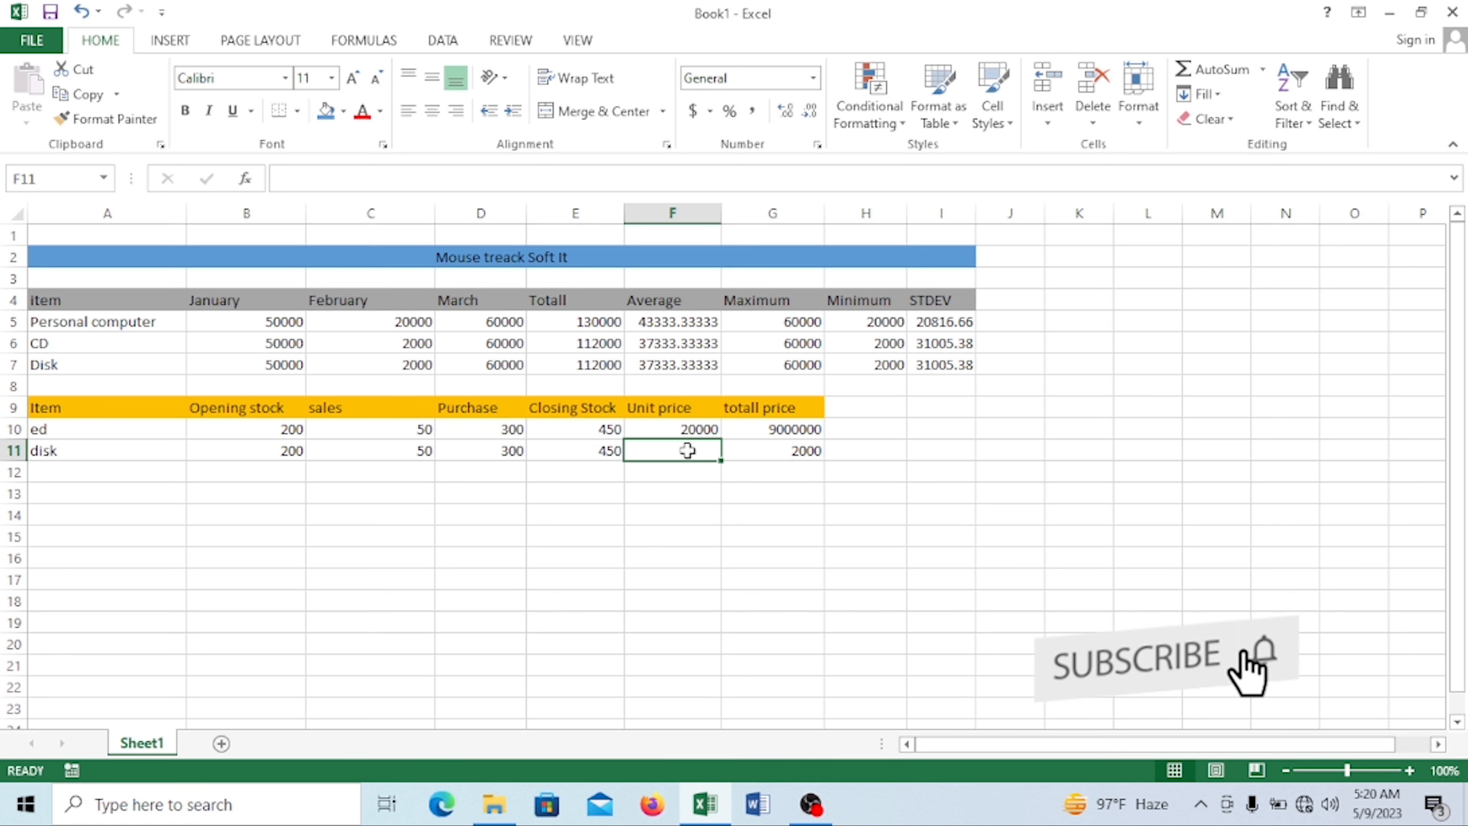
type("=")
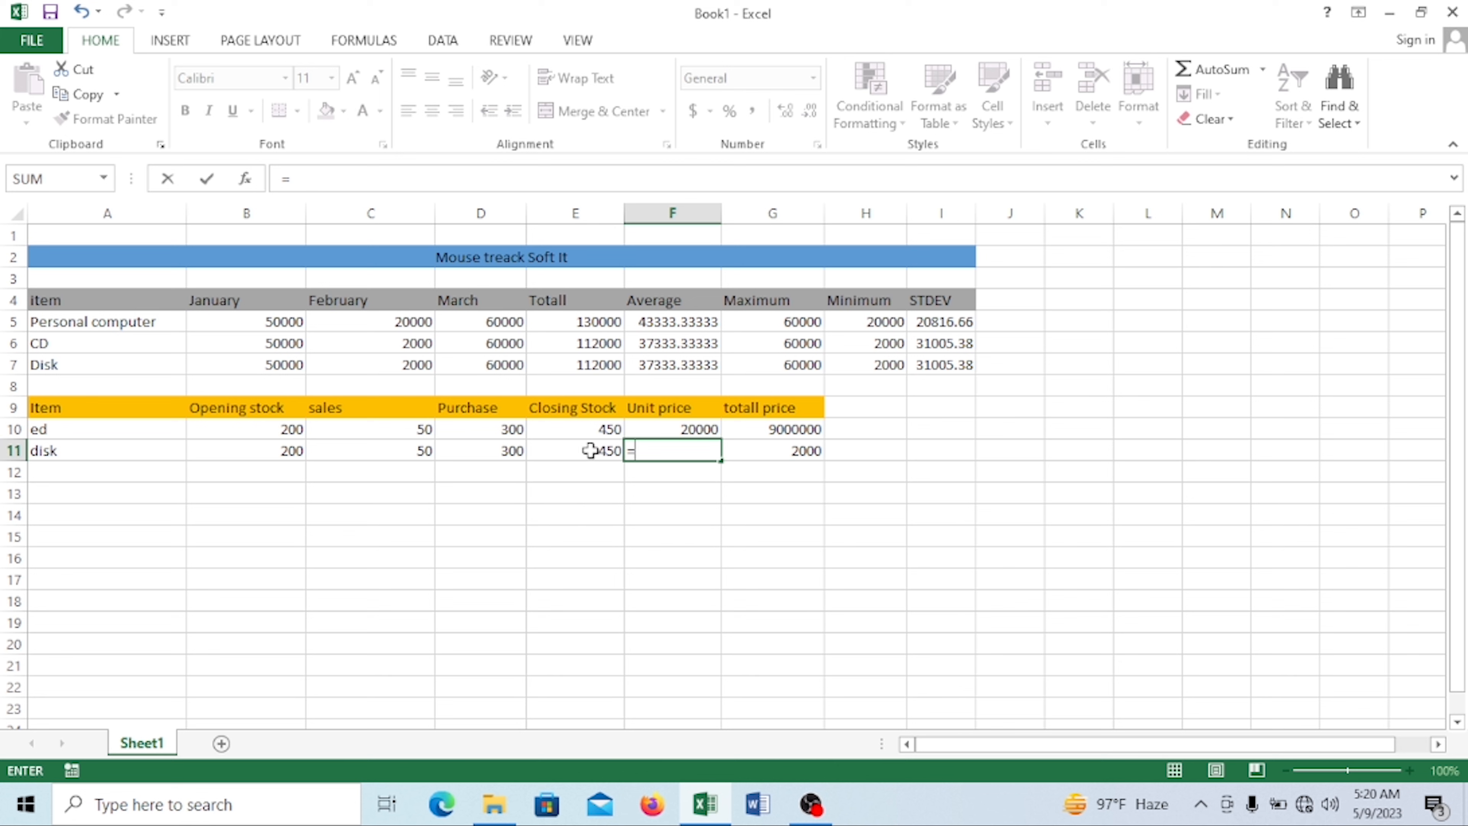
left_click(589, 450)
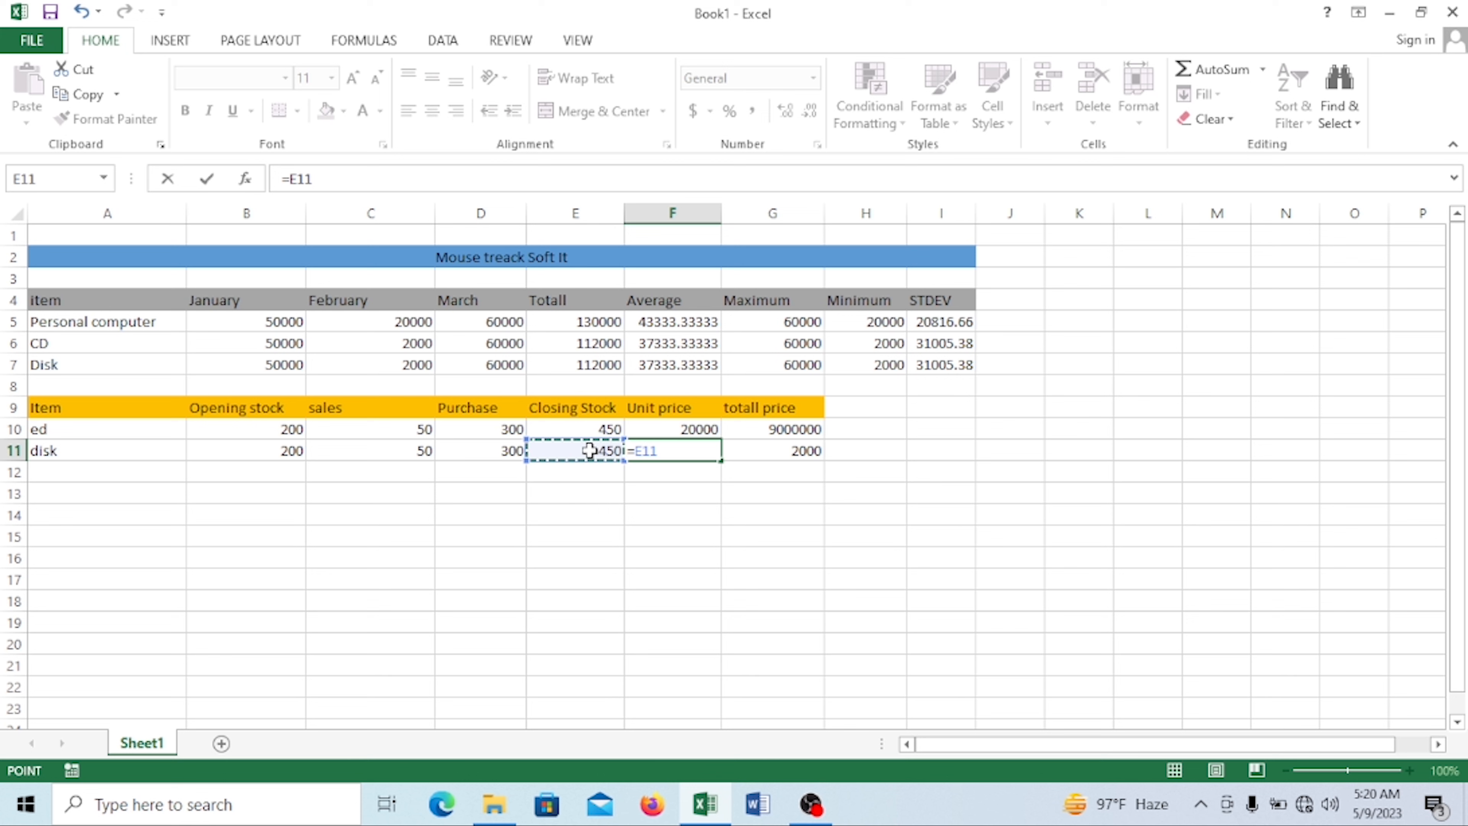
type("/")
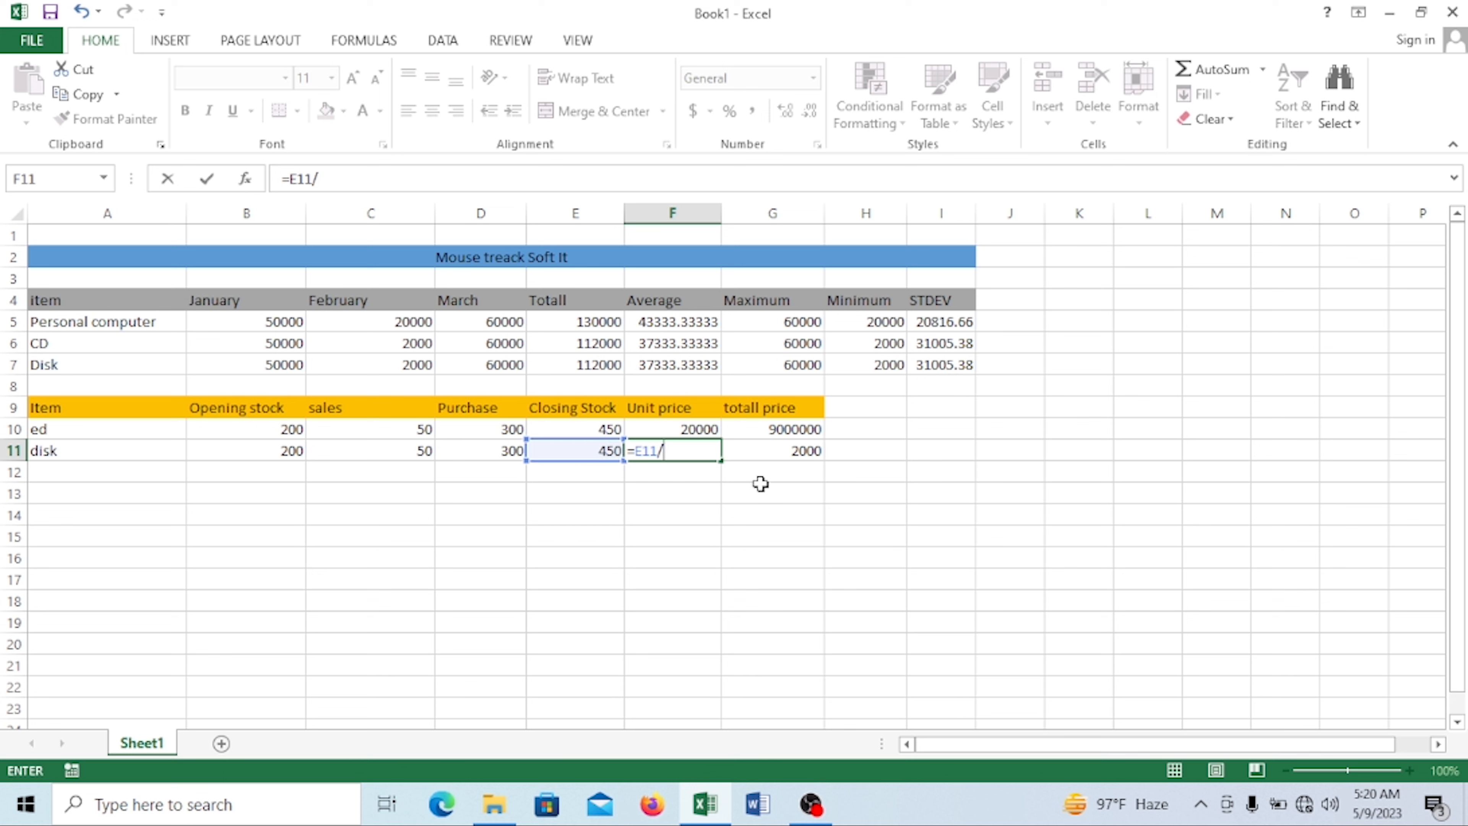
left_click(791, 453)
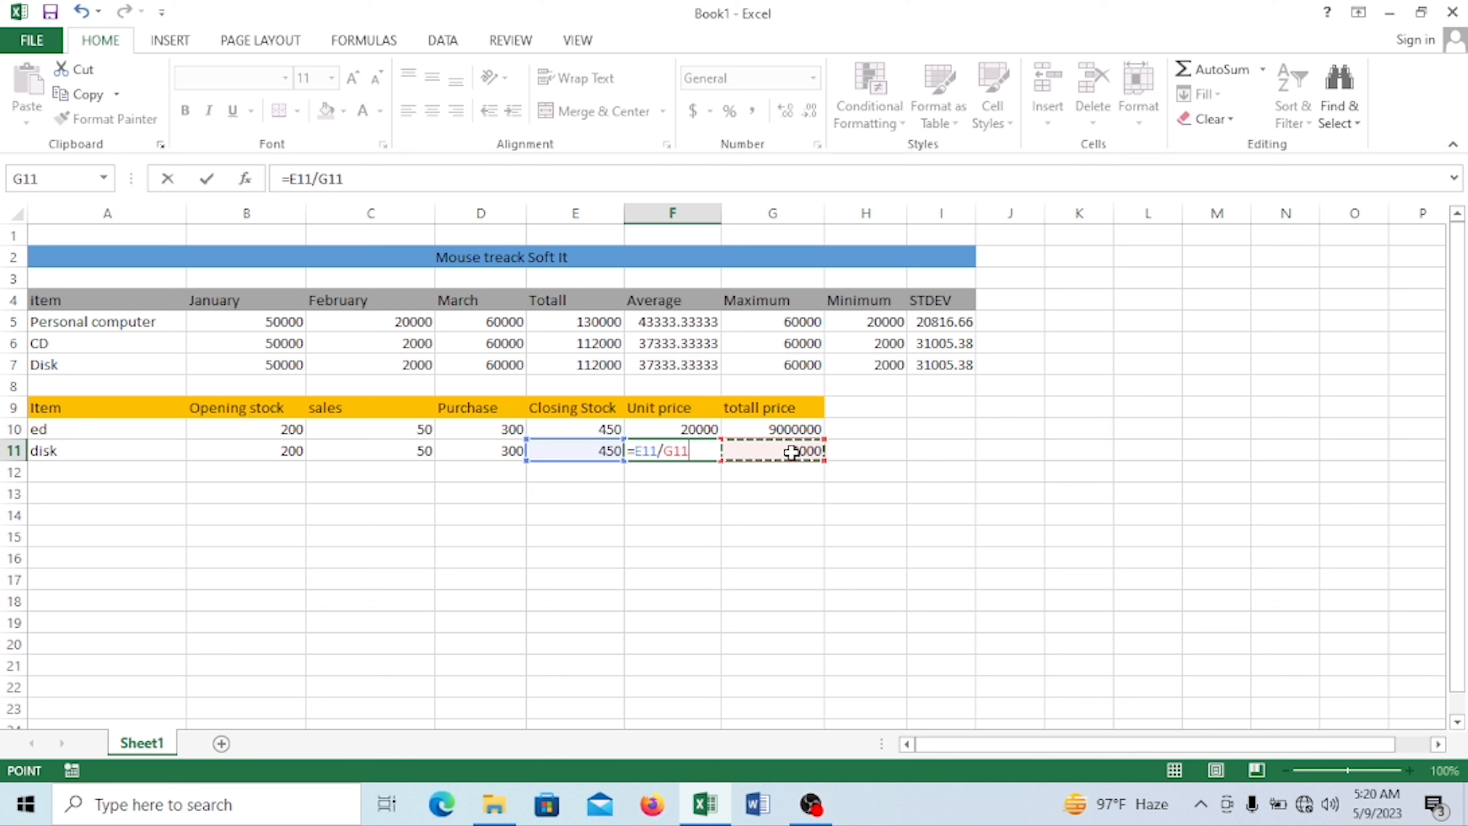
key("Return")
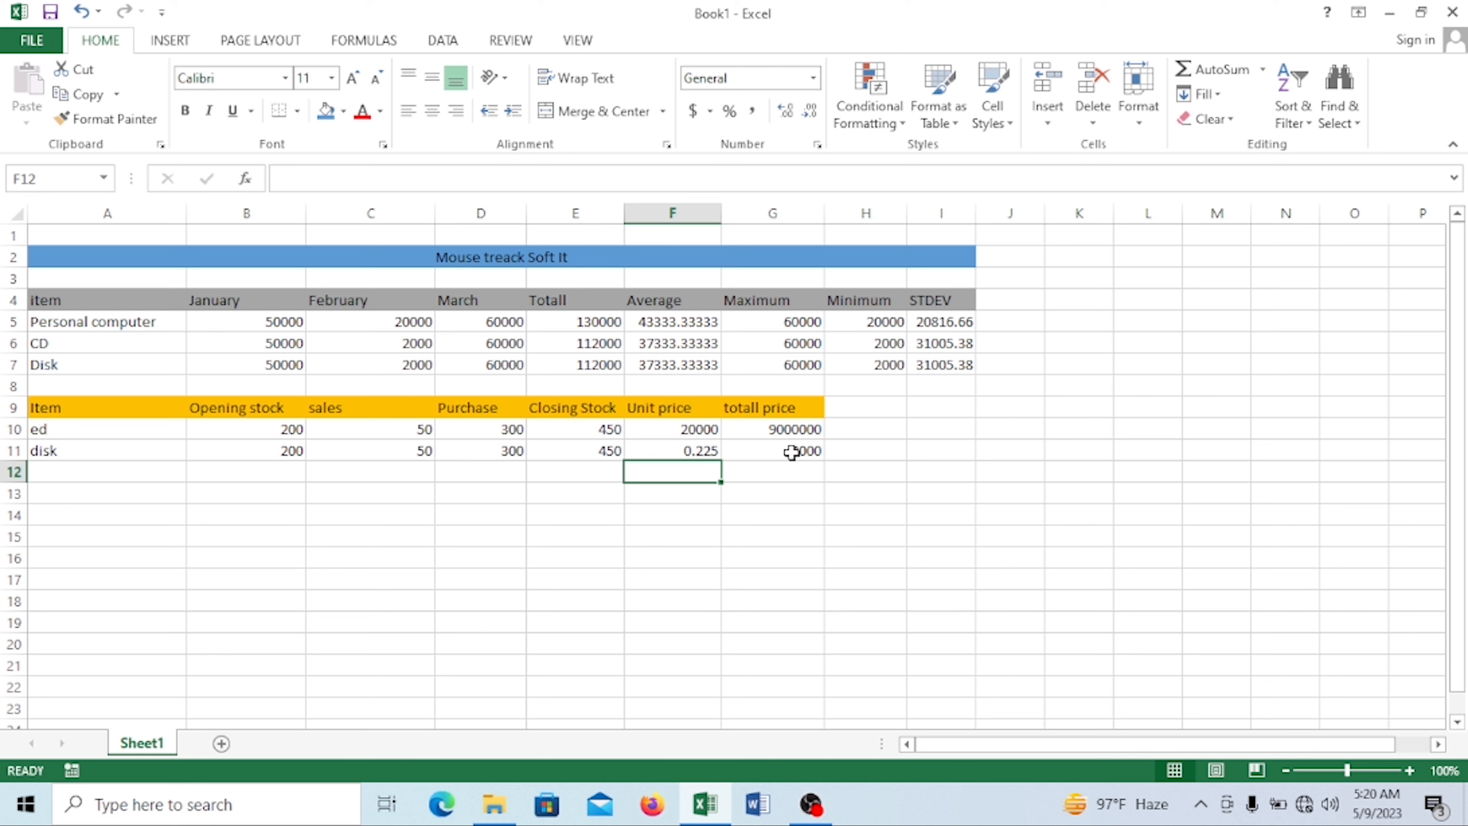
left_click(650, 450)
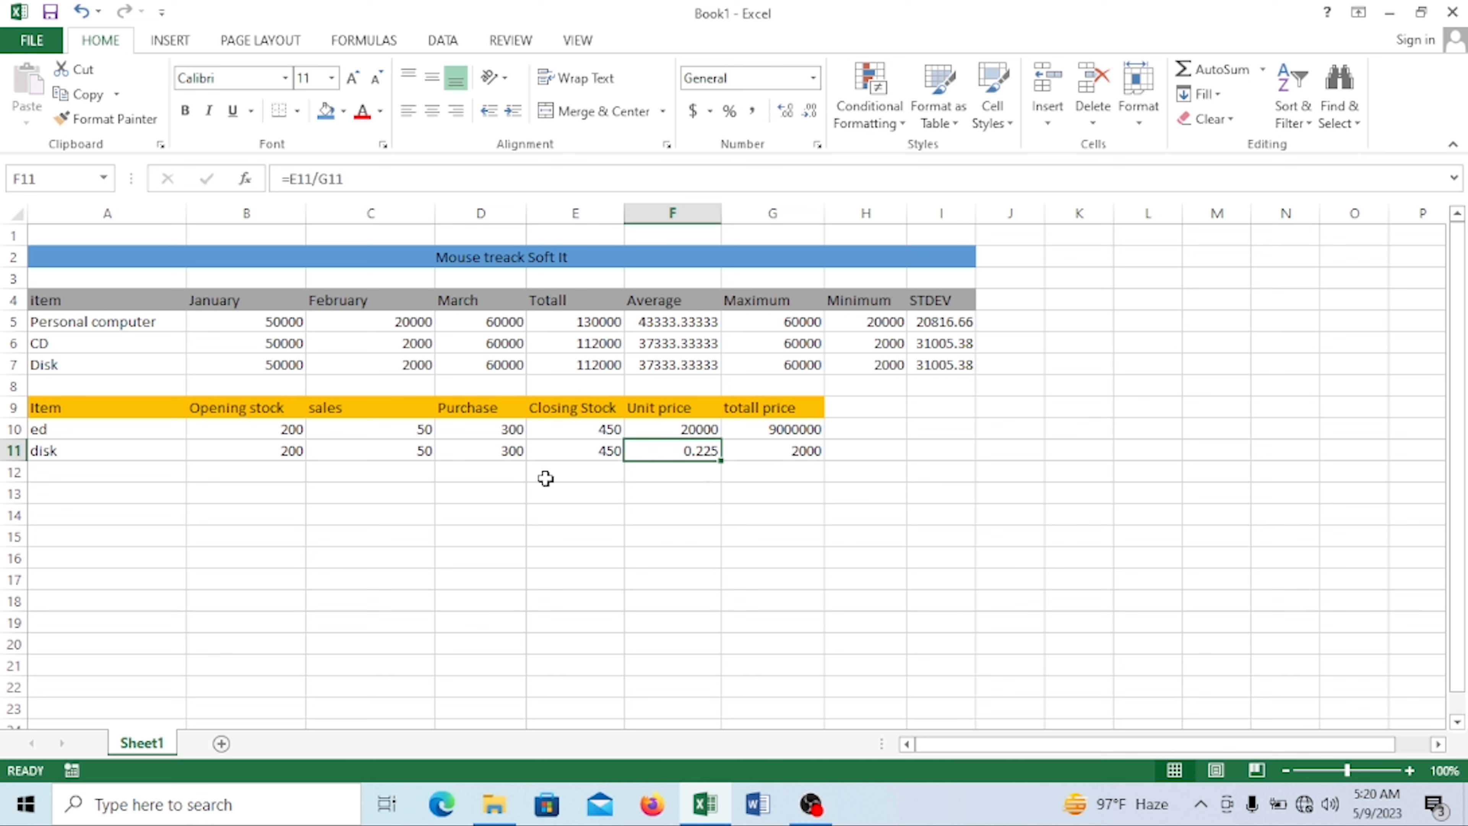